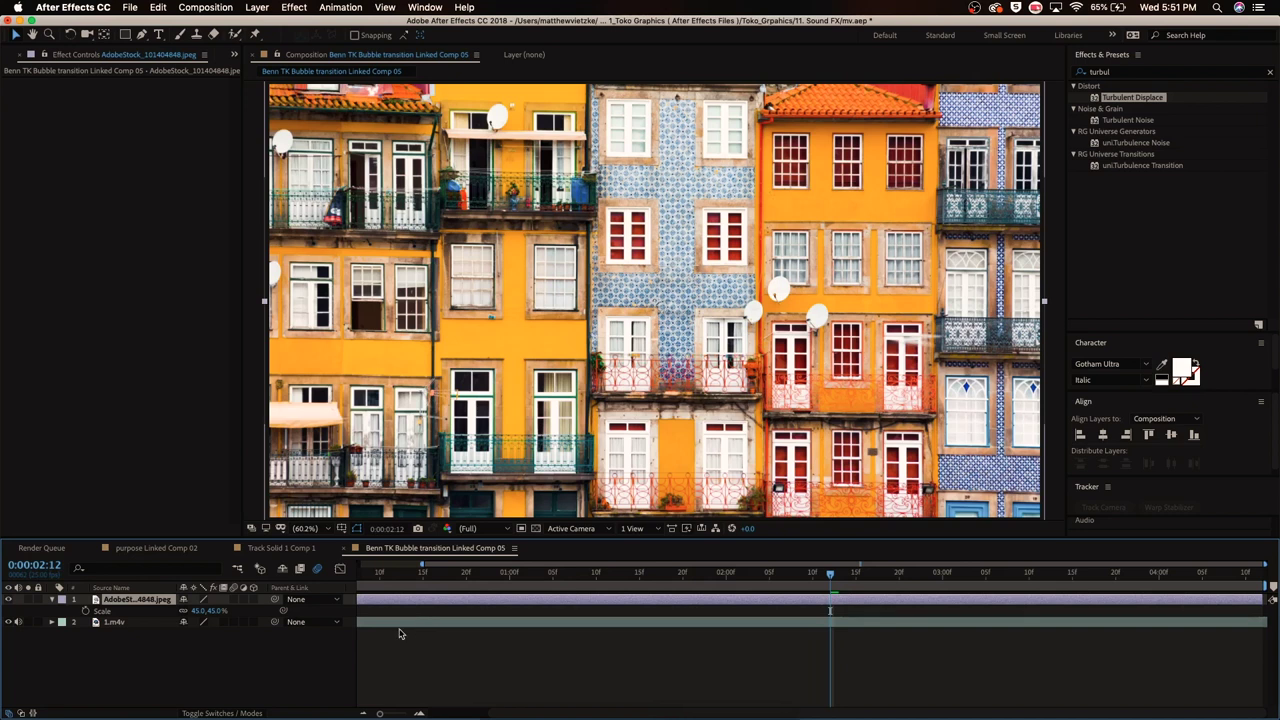
- Return to the start, zoom onto the window, and duplicate the facade photo layer
click(383, 611)
key(space)
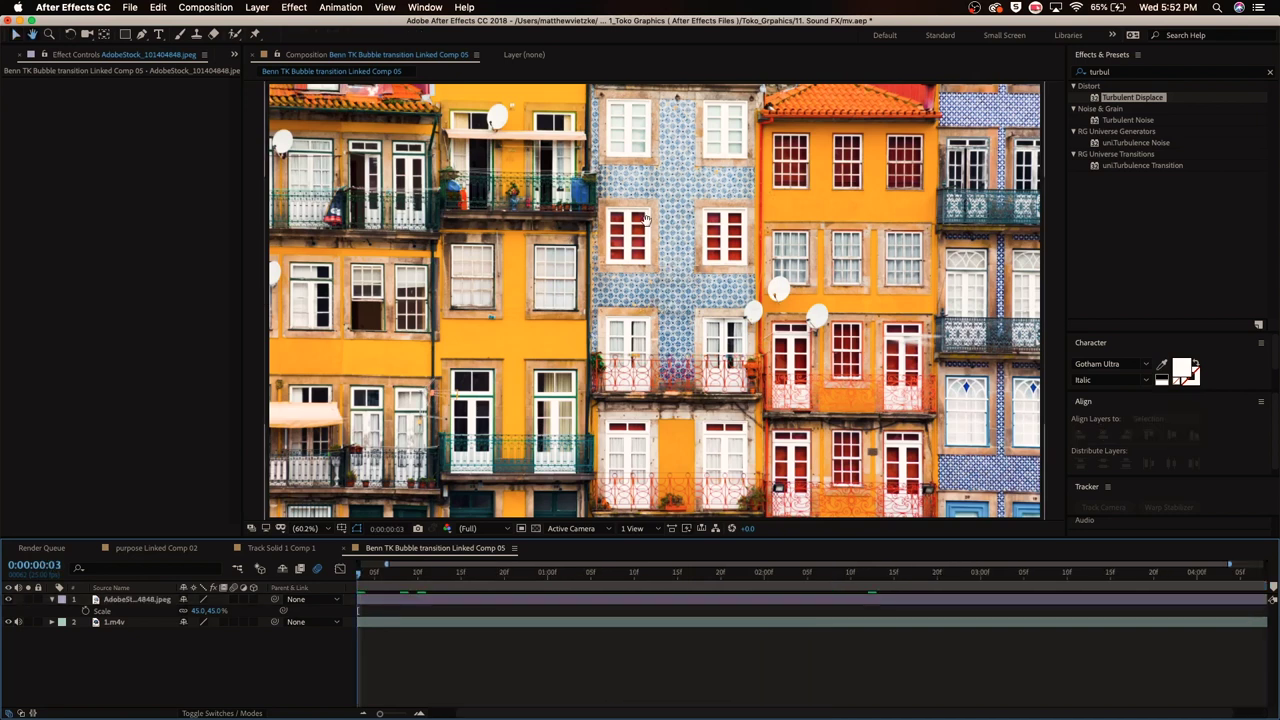
scroll(631, 272, up, 8)
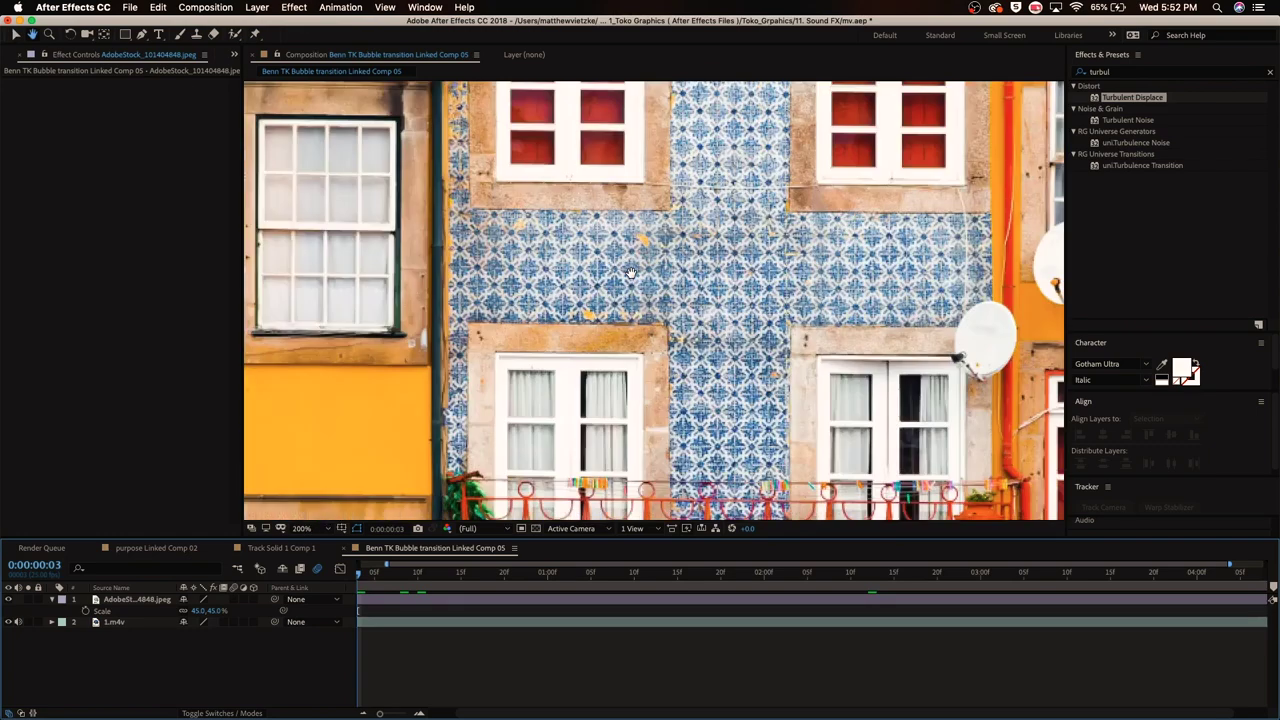
scroll(779, 358, down, 5)
scroll(731, 259, up, 2)
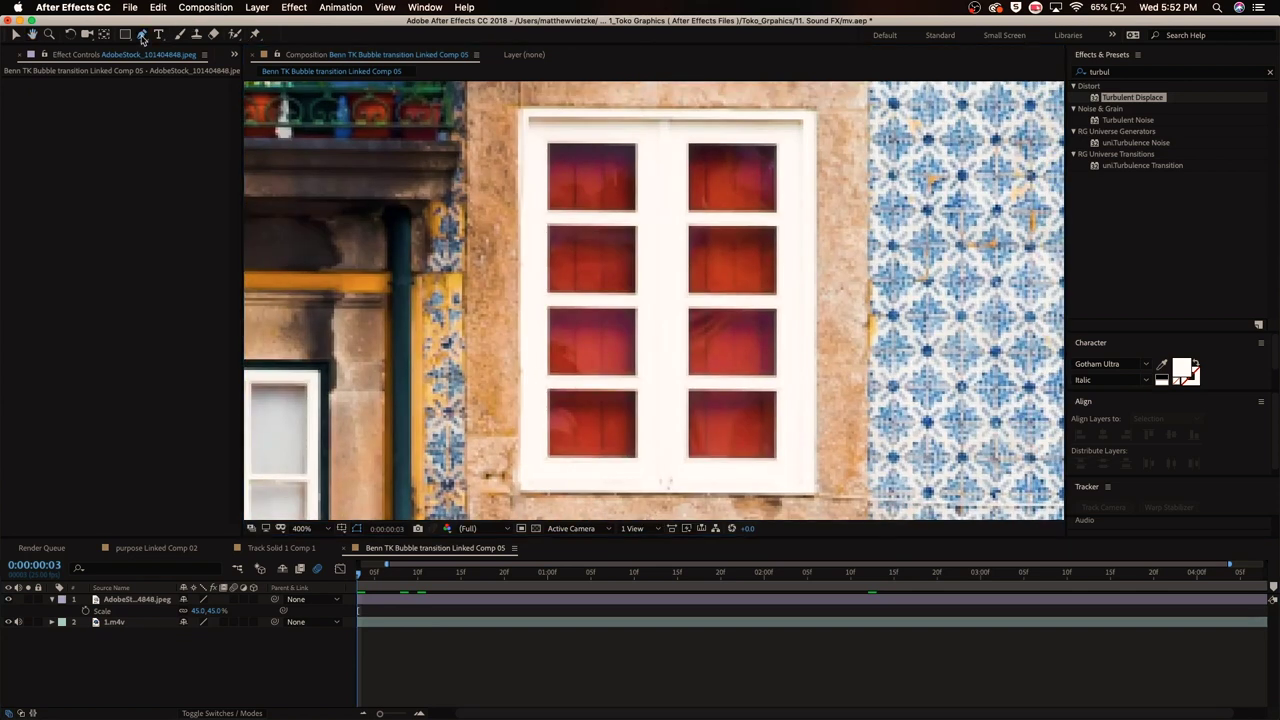
click(137, 600)
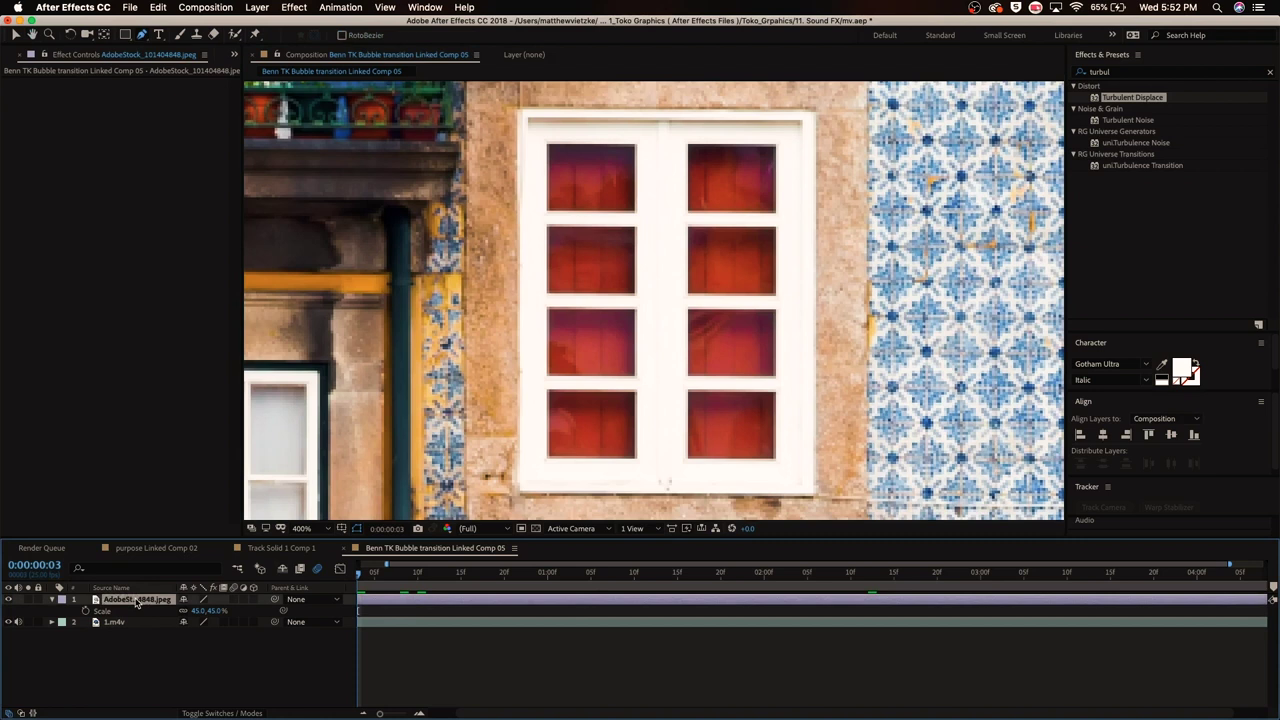
key(super+d)
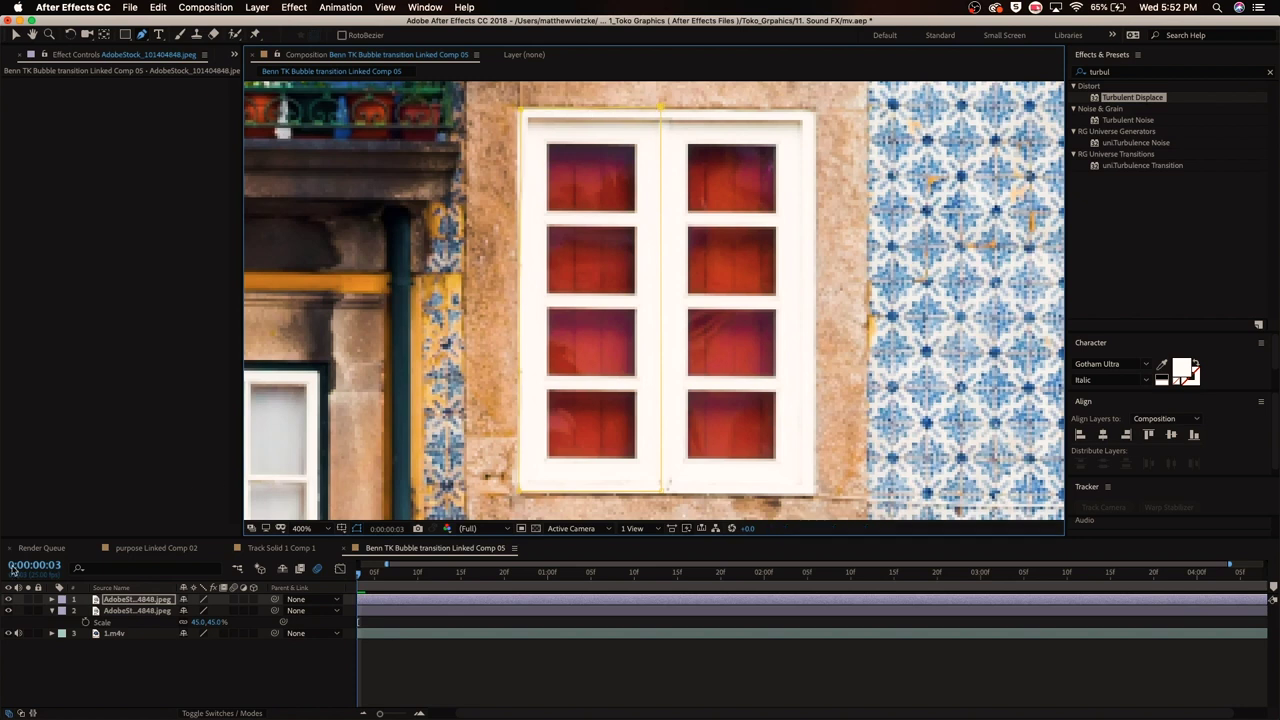
- Hide the full facade copy and the video clip to isolate the left shutter
click(10, 611)
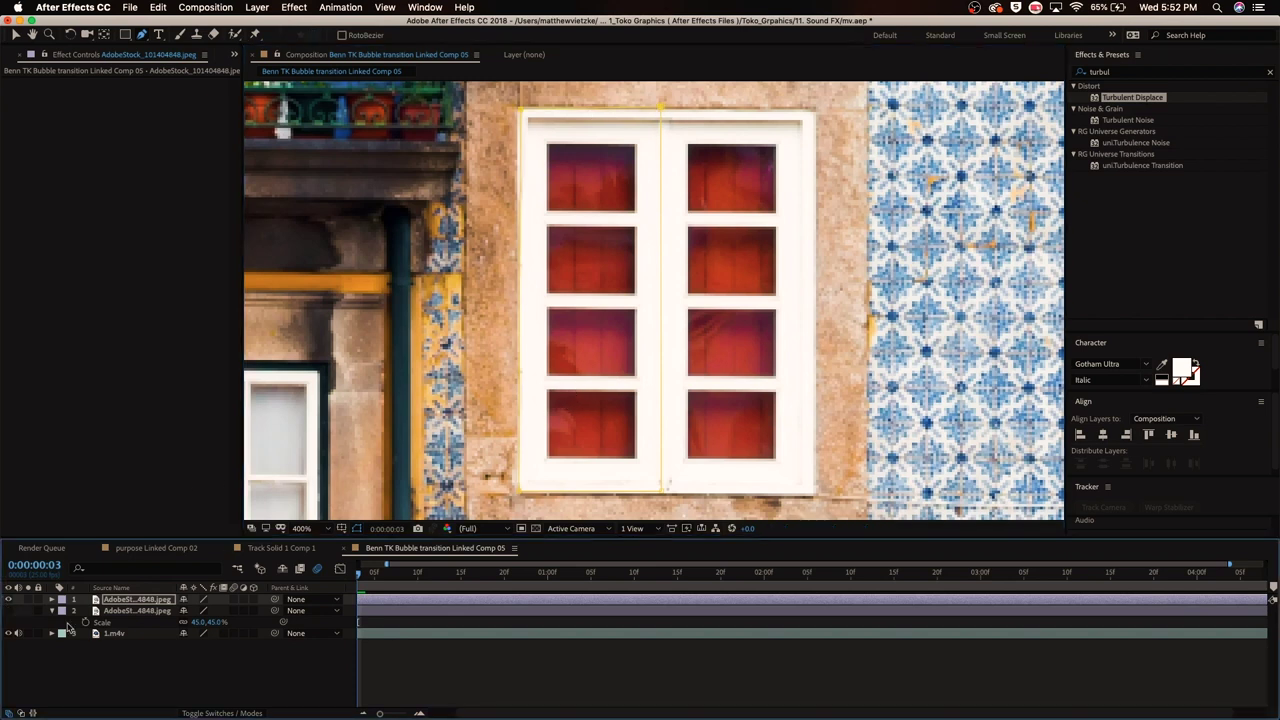
click(8, 611)
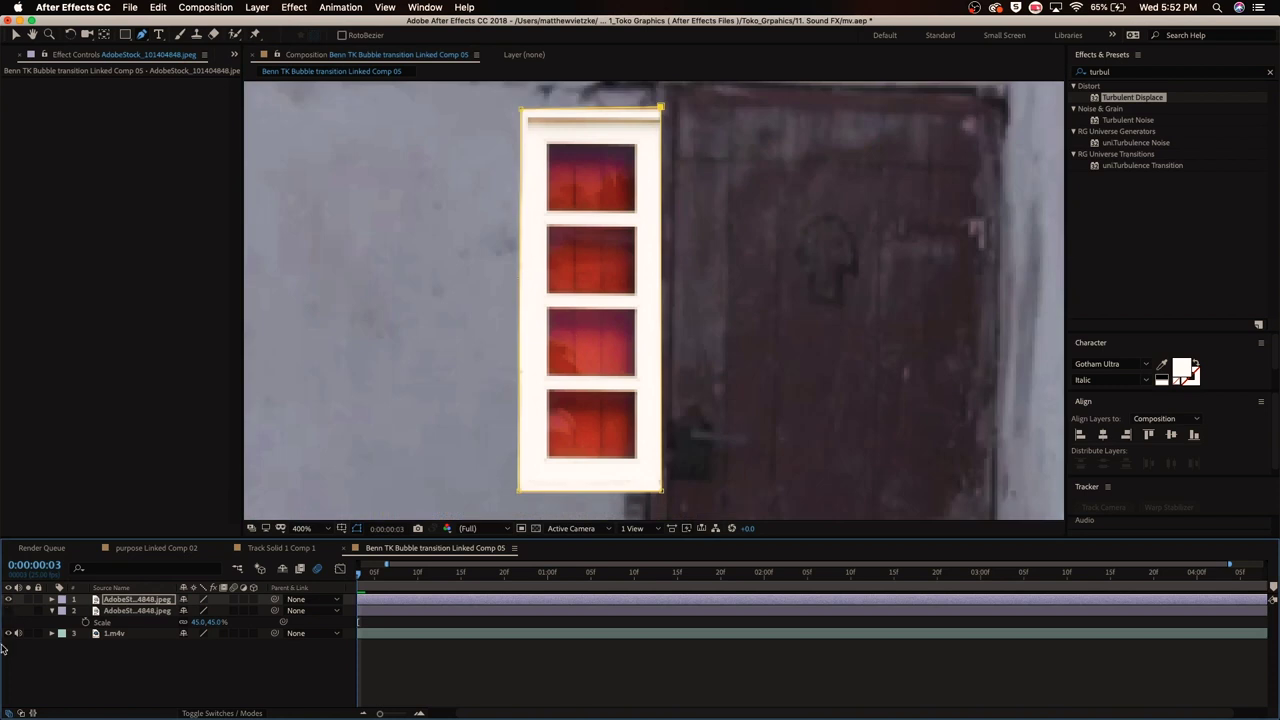
click(8, 633)
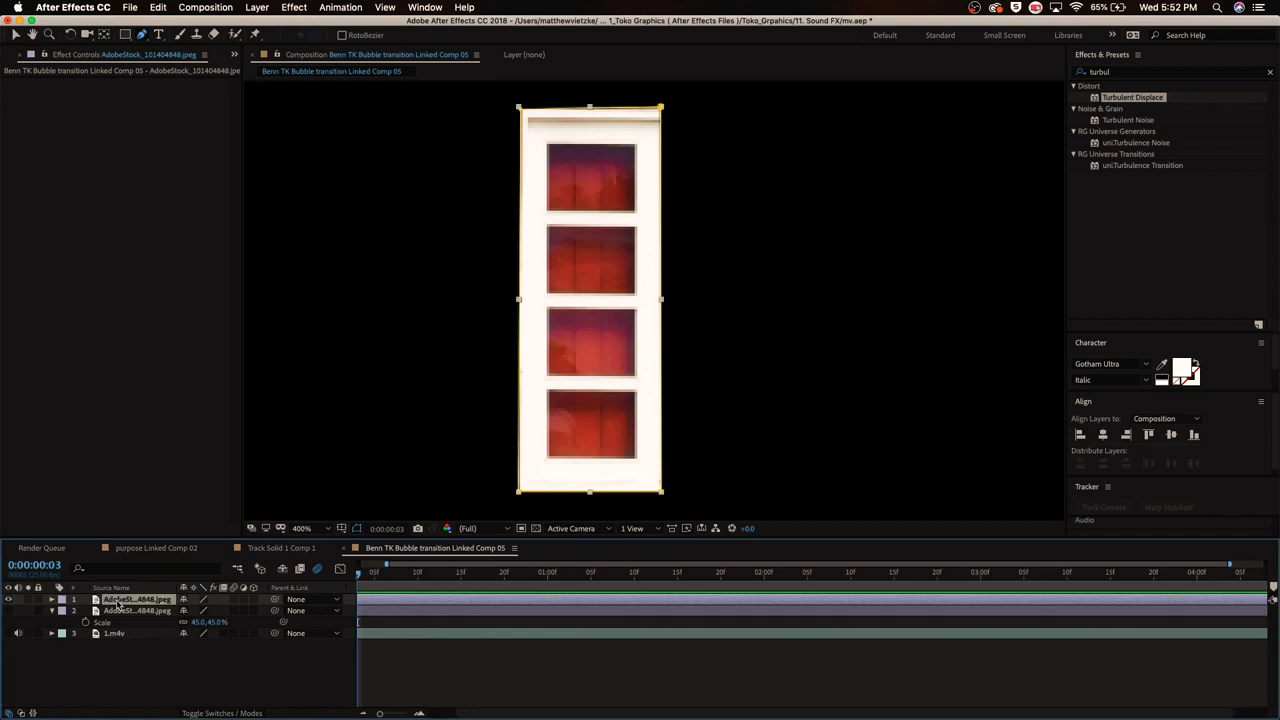
- Duplicate the left shutter, move the copy into the window's right half, and hide both shutters
key(super+d)
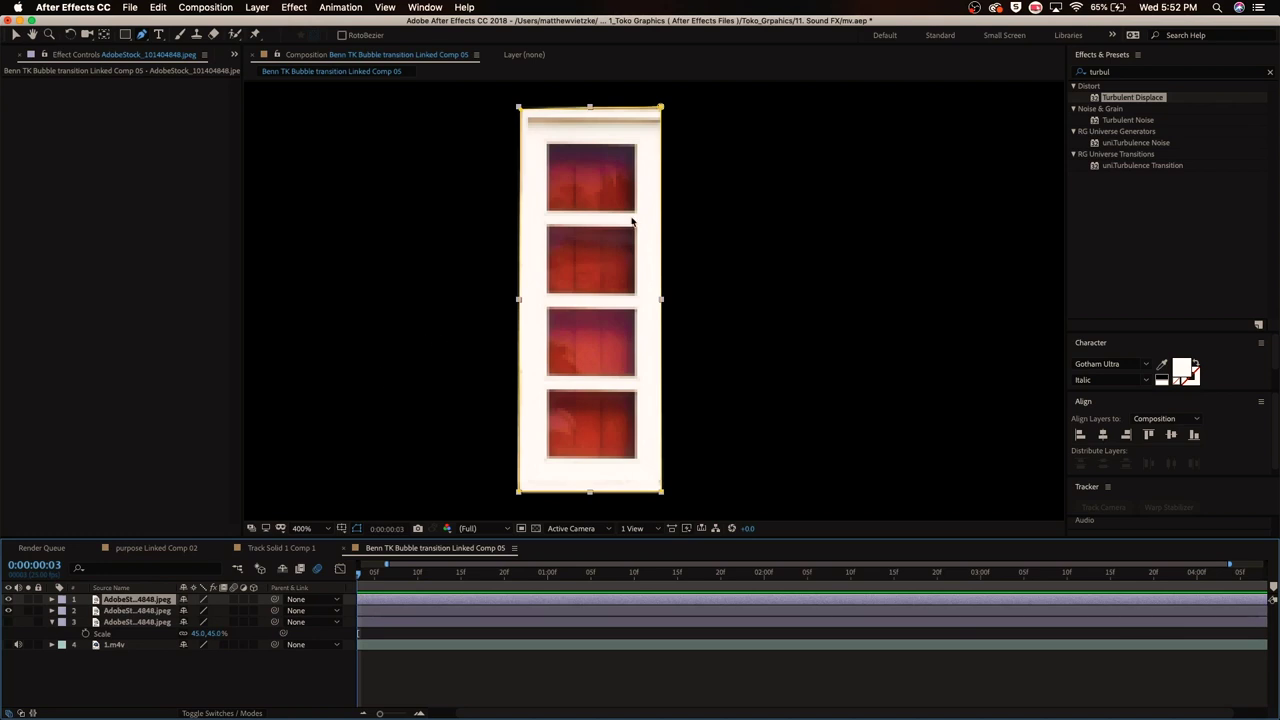
drag(588, 315, 728, 312)
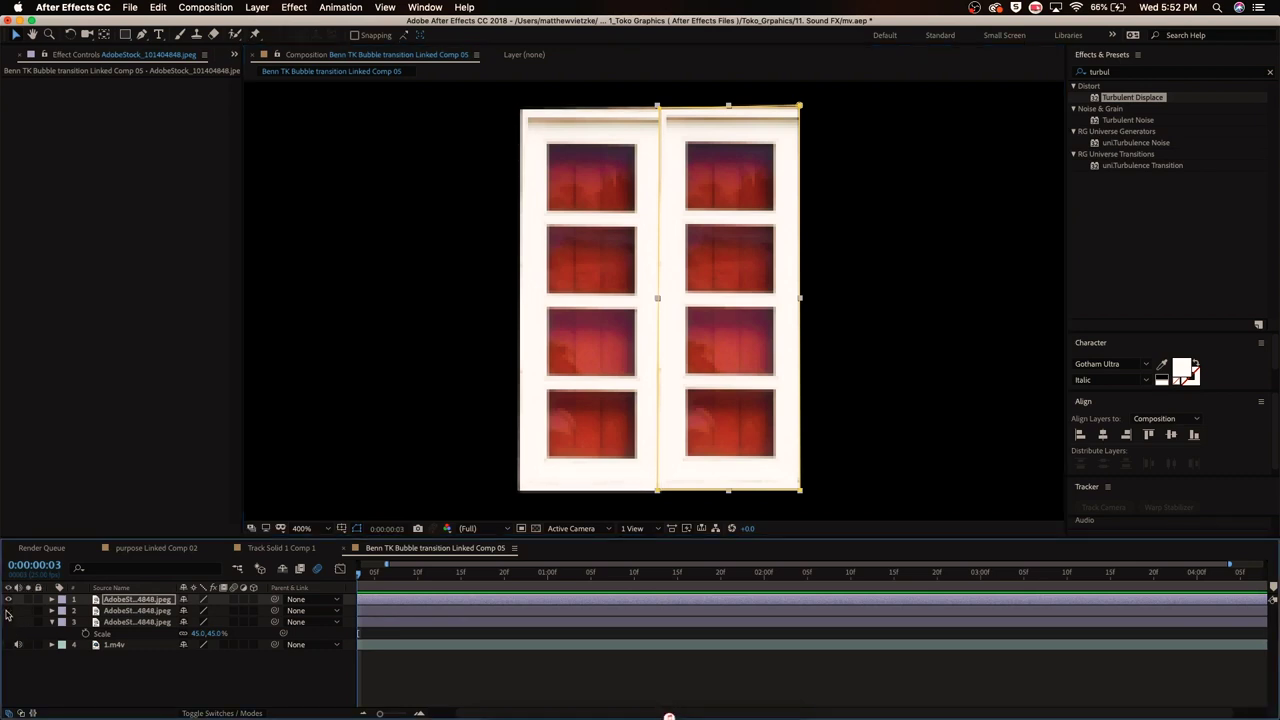
click(8, 611)
click(8, 600)
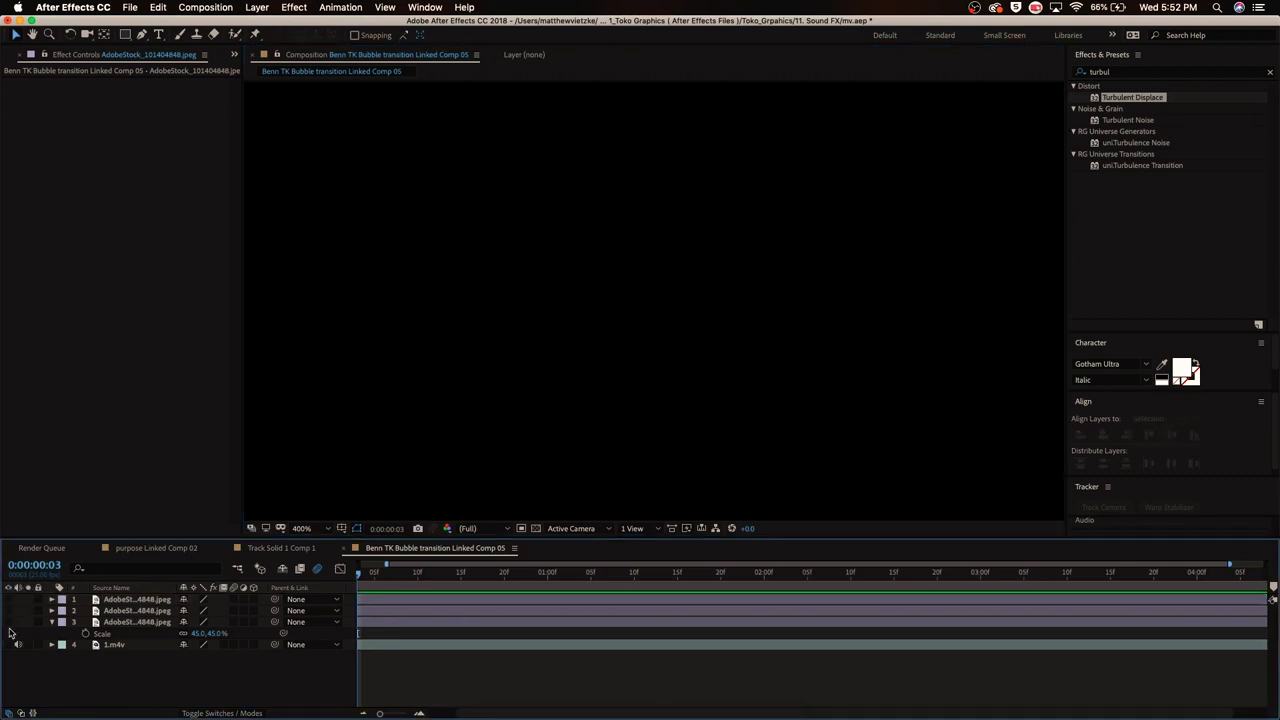
- Show the full facade copy again and start a Pen mask at the window's top-left corner
click(8, 622)
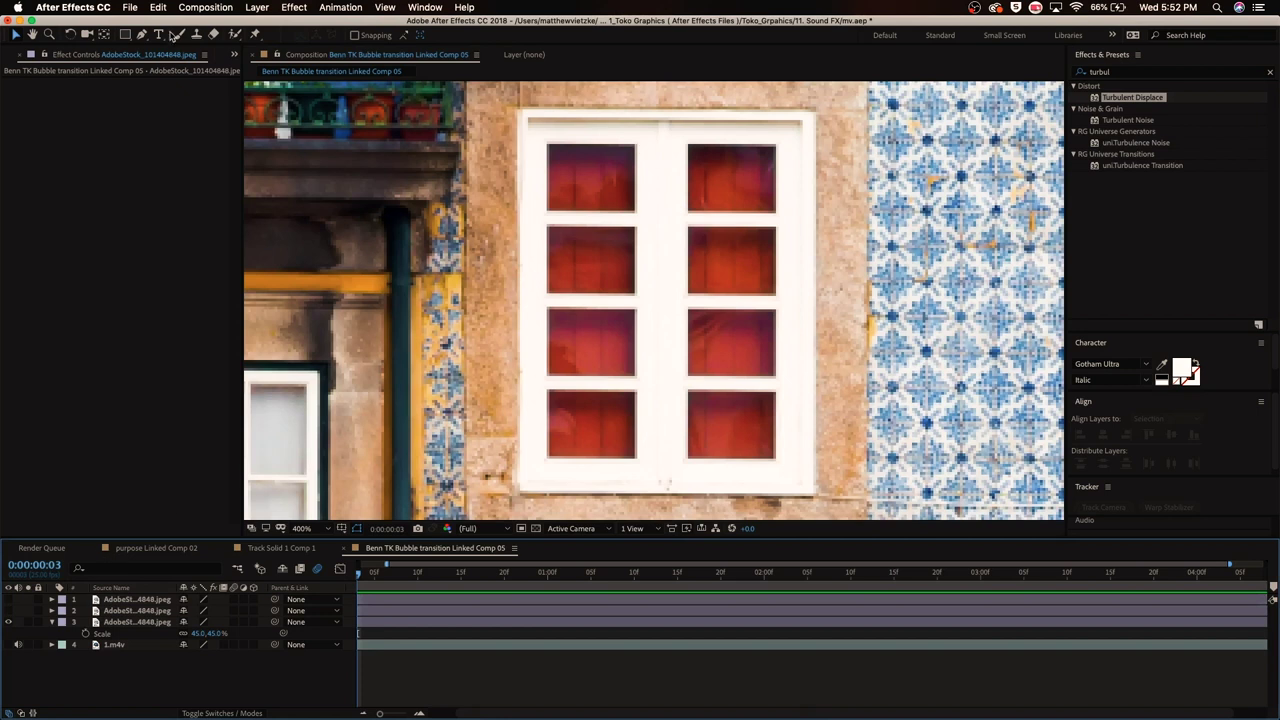
click(143, 35)
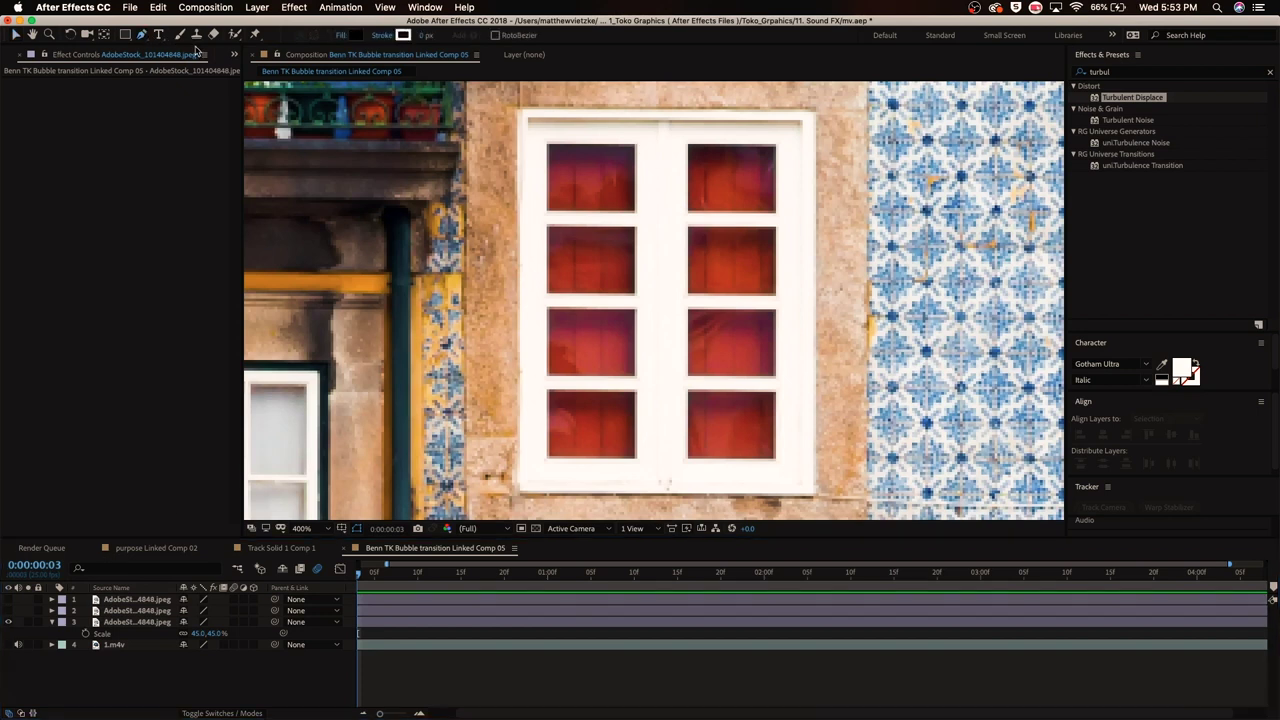
click(518, 112)
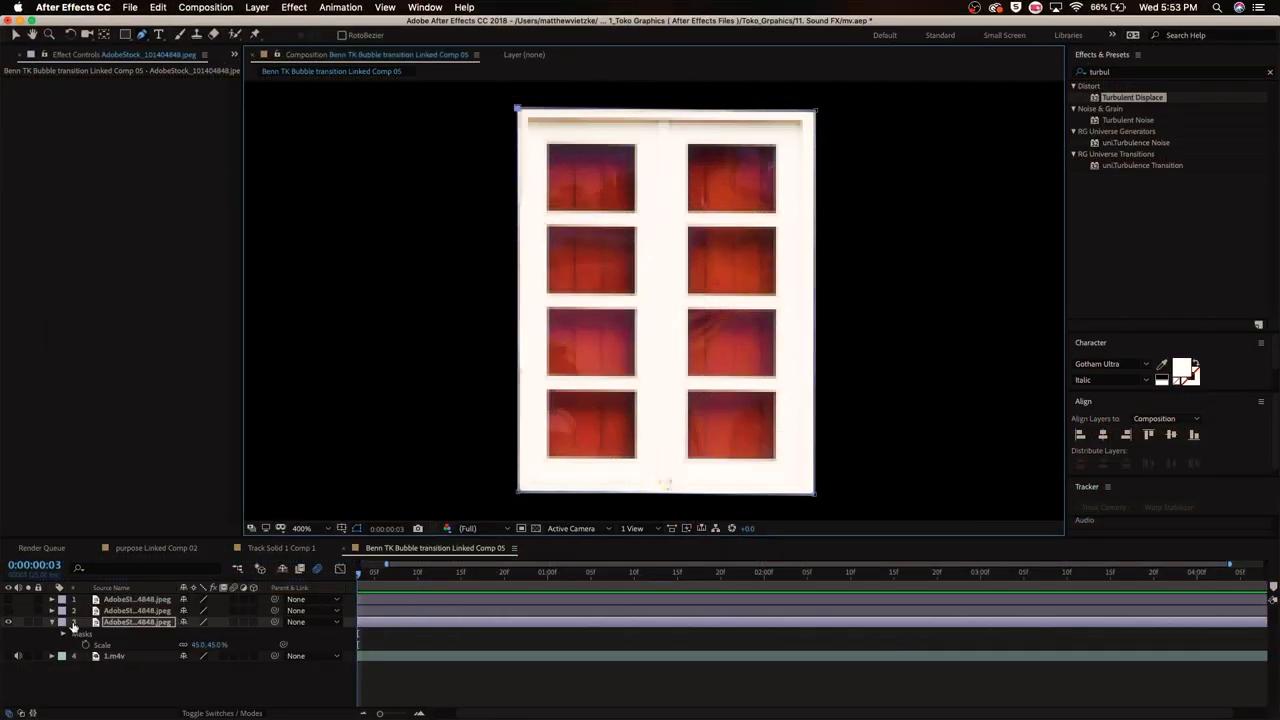
- Invert the window mask on the facade copy to cut a window-shaped hole
right_click(517, 110)
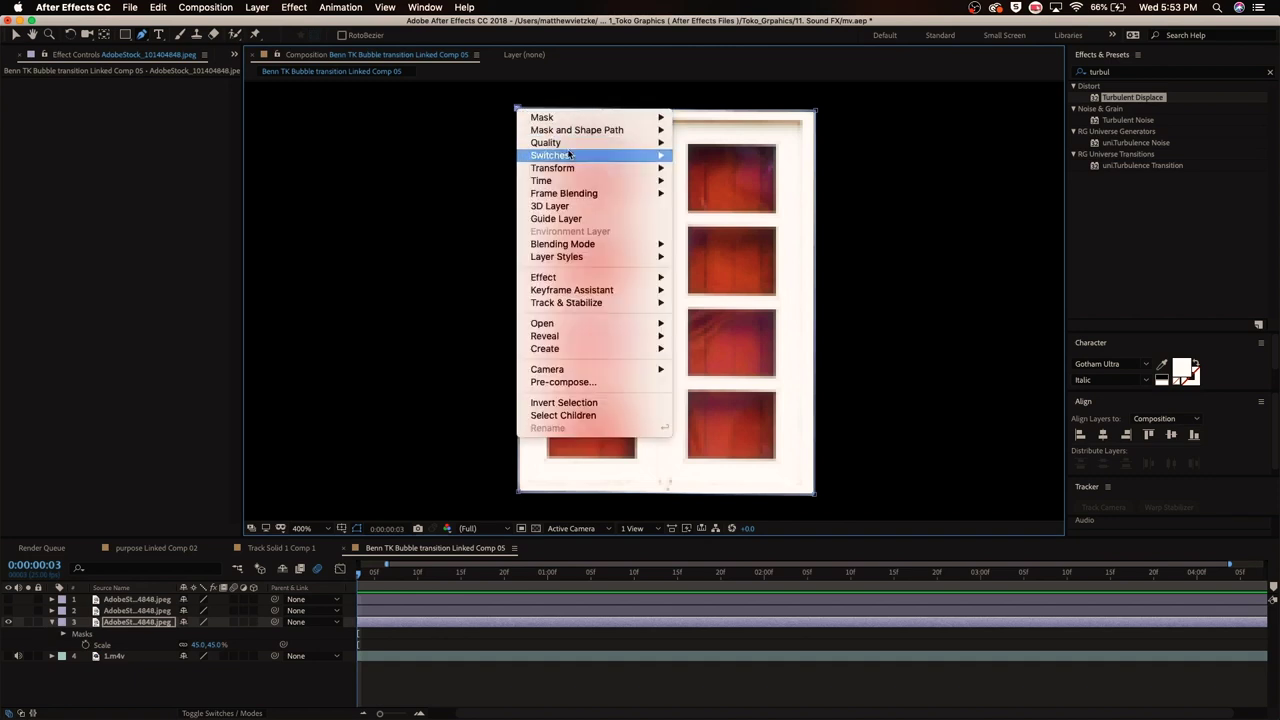
mouse_move(568, 120)
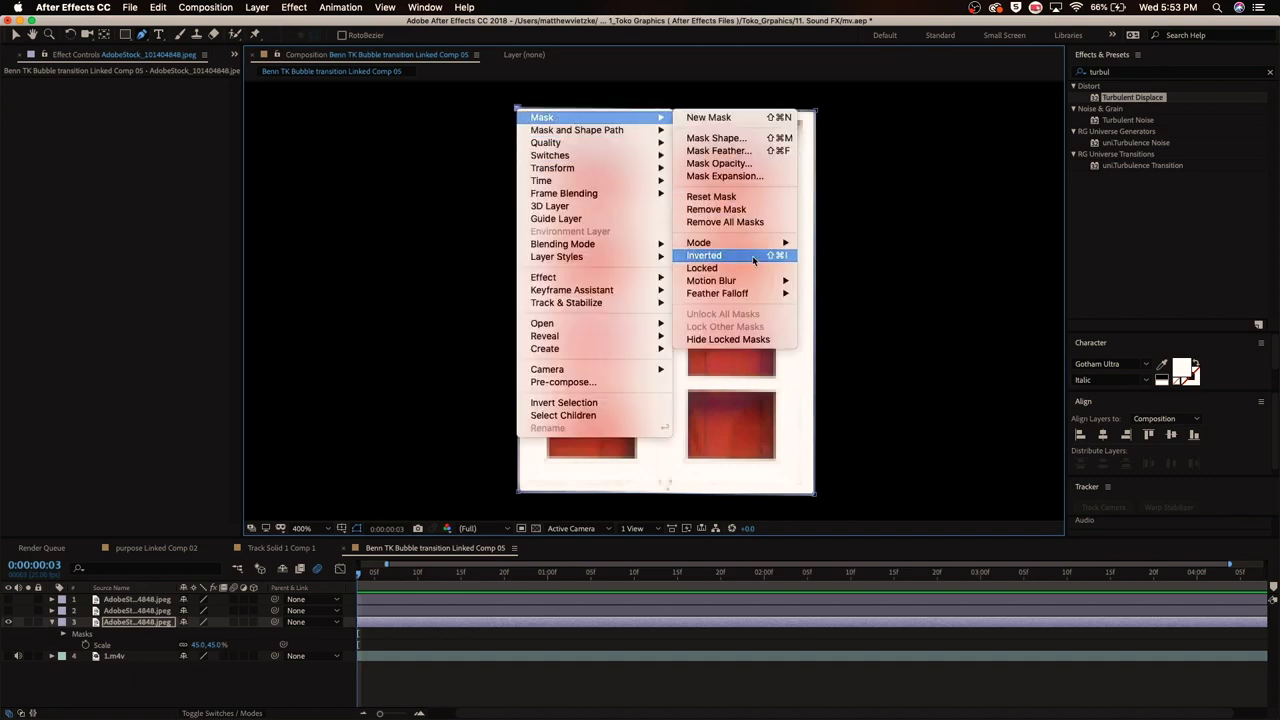
click(752, 255)
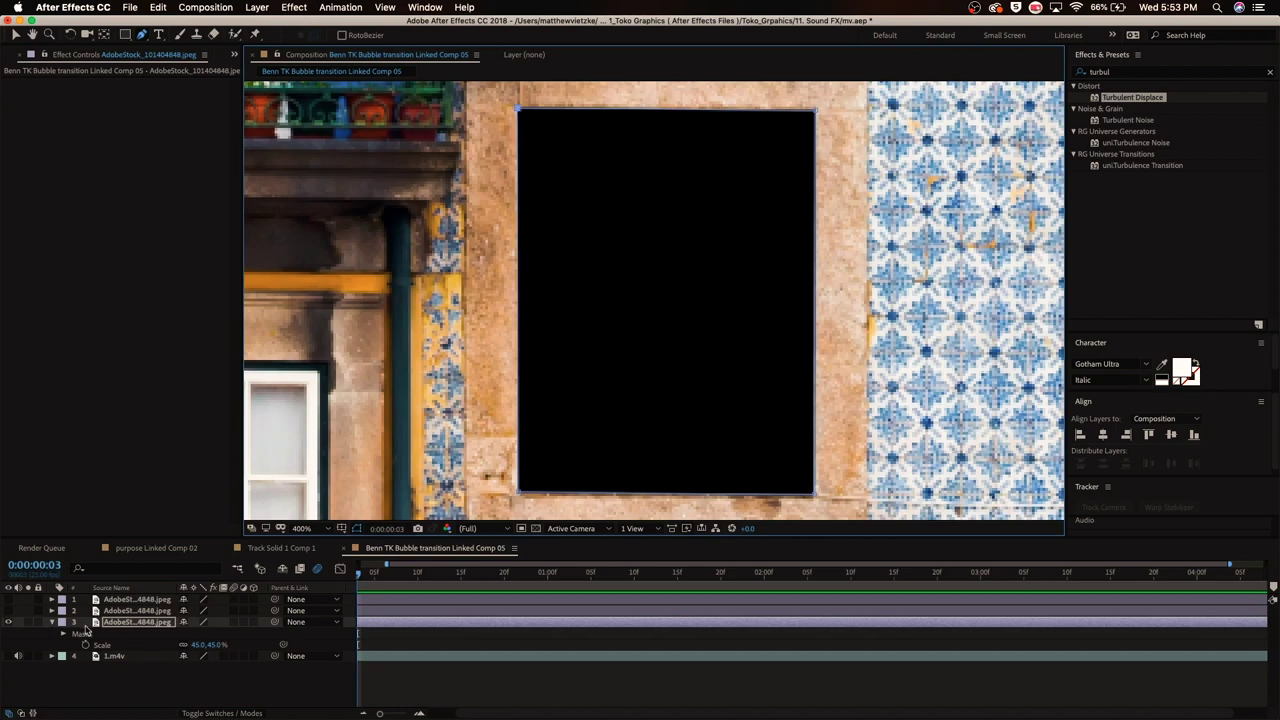
- Briefly check the video through the hole, then show the right shutter layer again
click(8, 656)
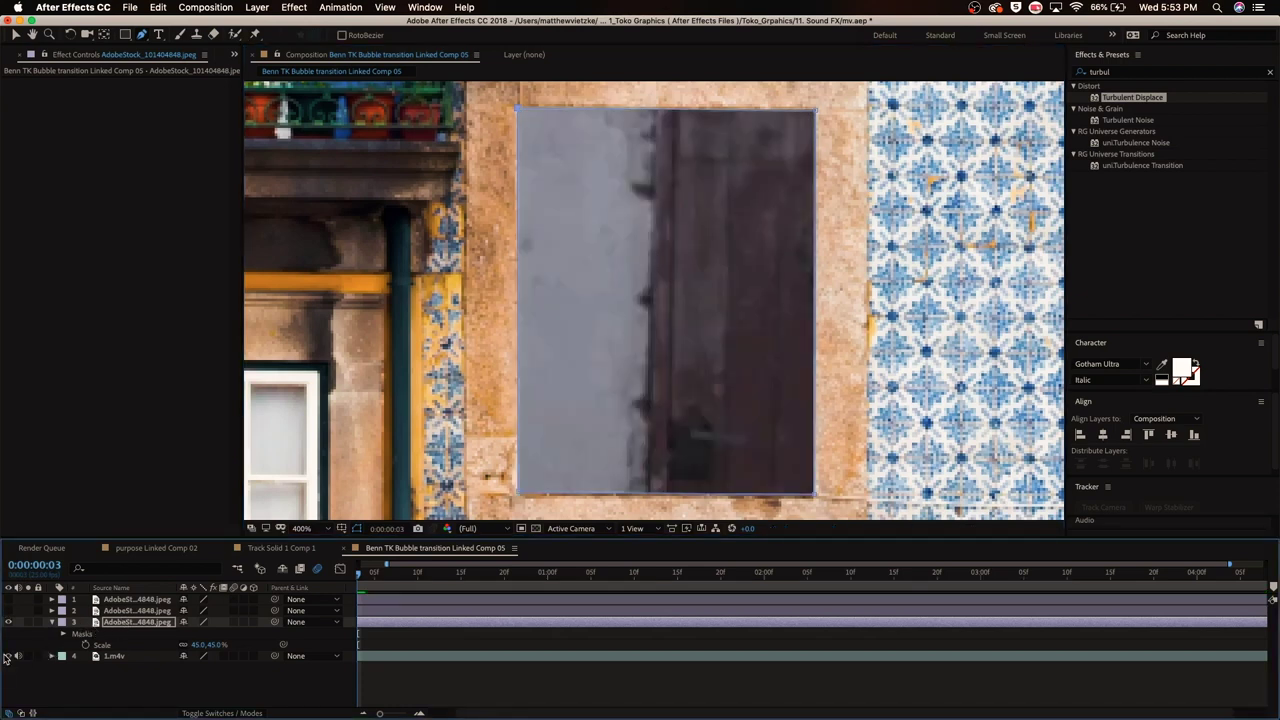
click(8, 656)
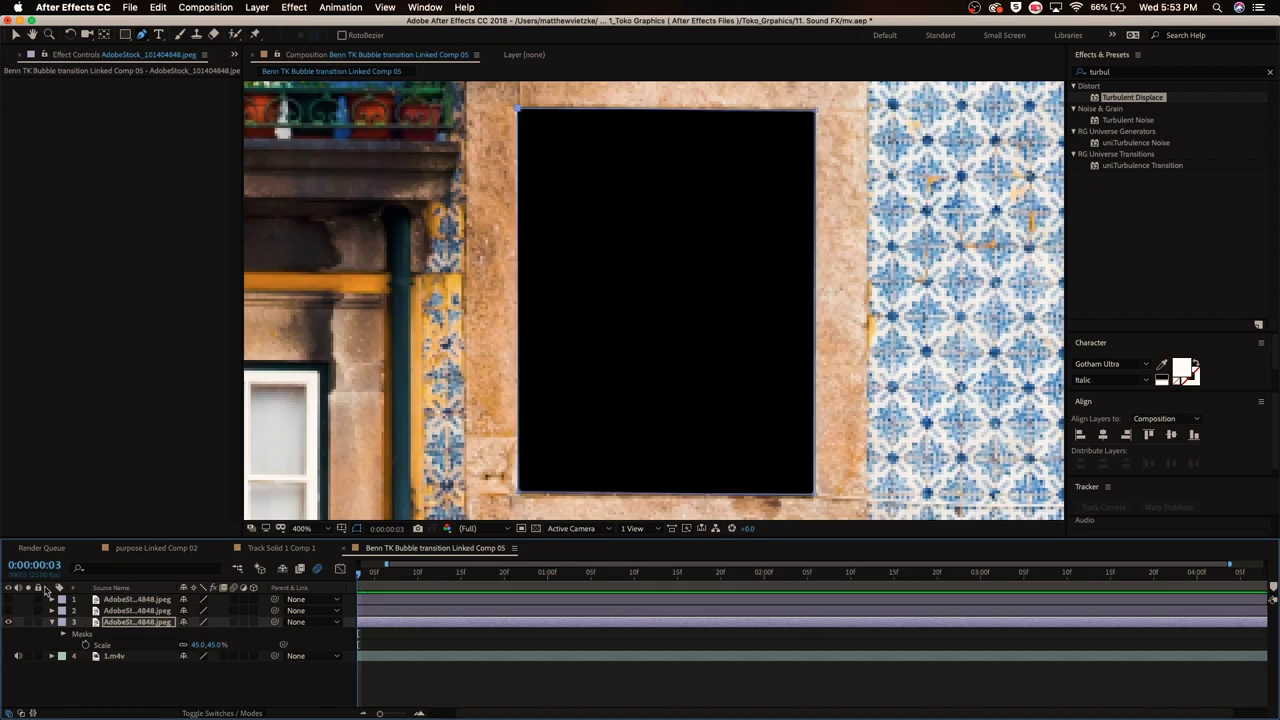
mouse_move(669, 718)
click(8, 610)
- Show the left shutter again and make all three photo layers 3D
click(8, 599)
click(51, 622)
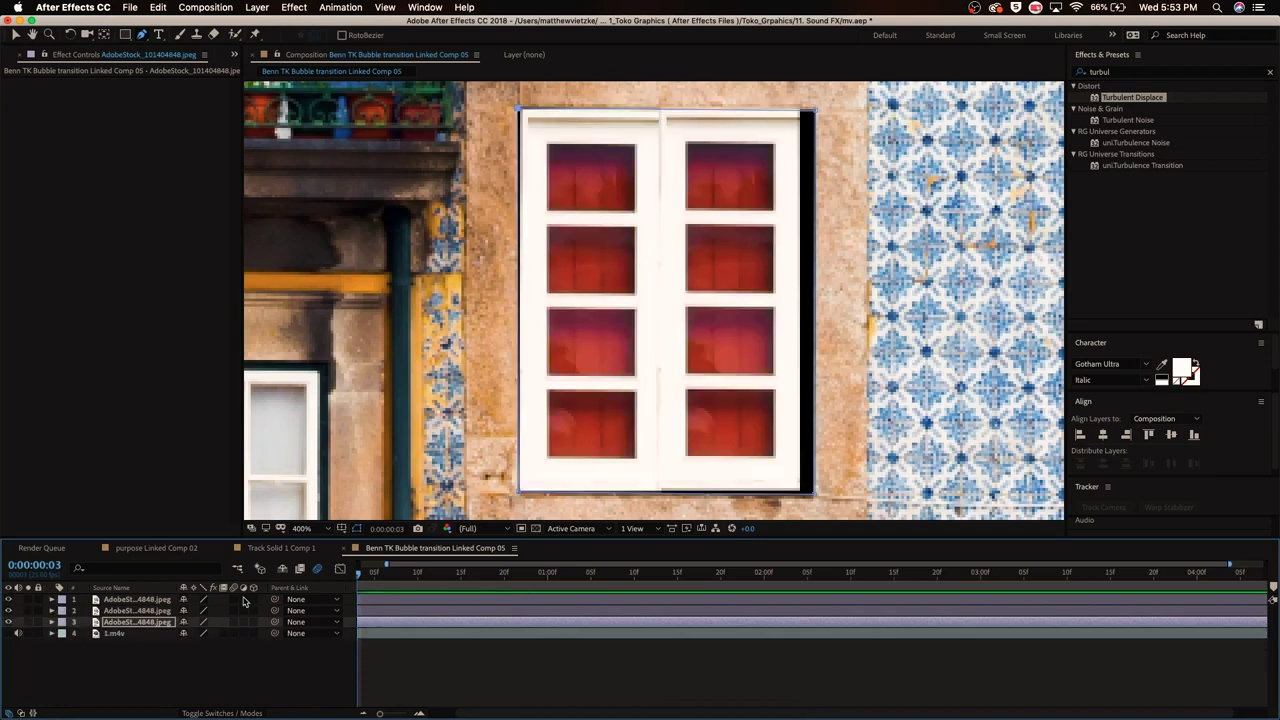
click(254, 600)
drag(254, 614, 254, 622)
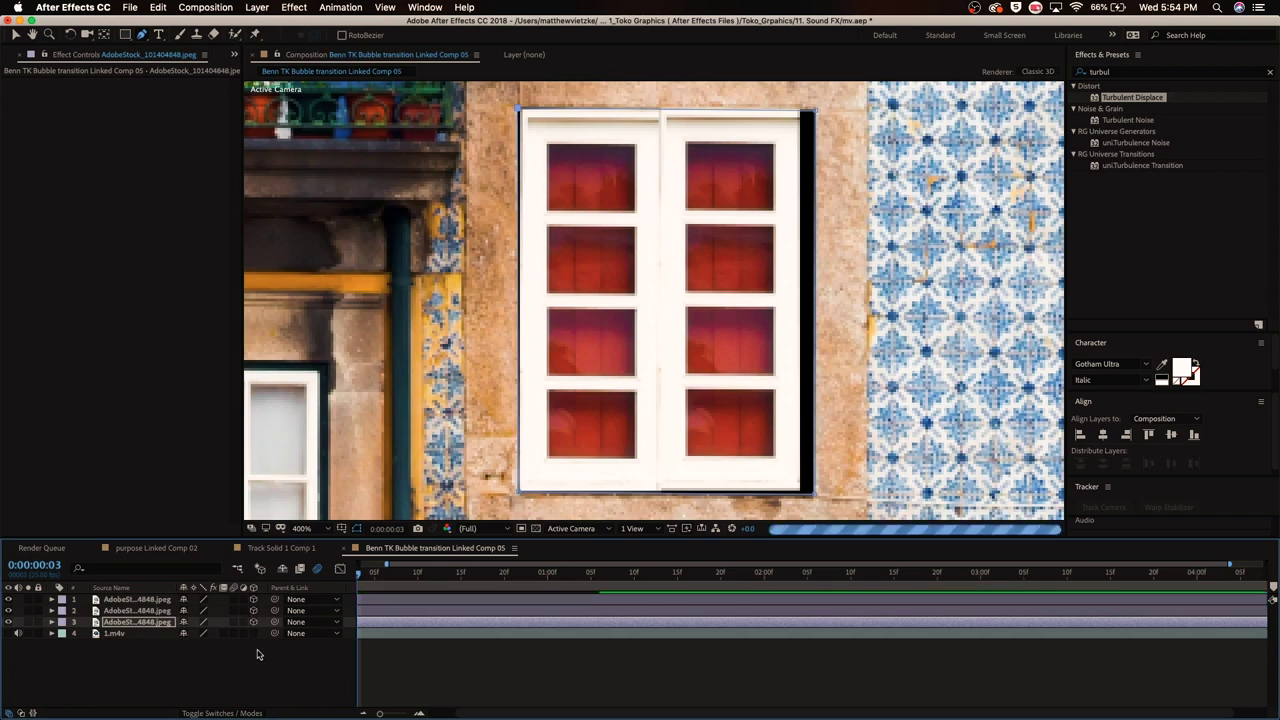
- Open the first shutter layer's Transform properties and review the shutter layers
click(51, 599)
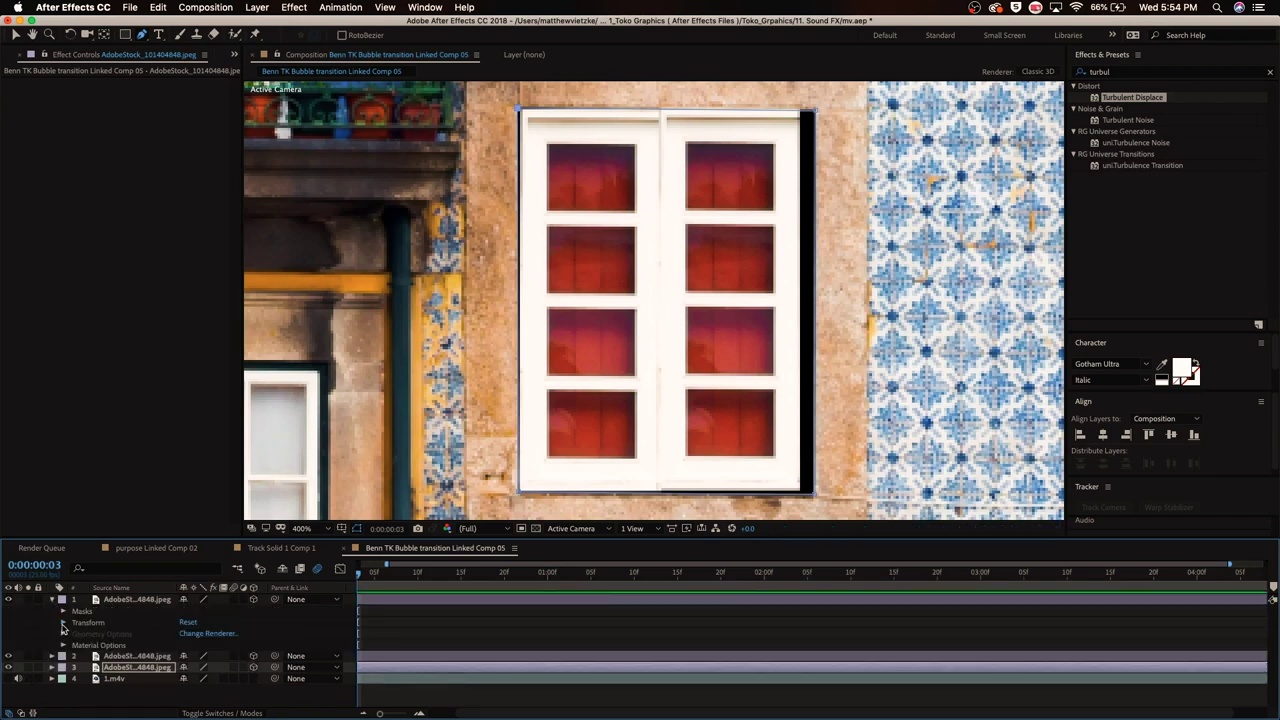
click(62, 625)
scroll(200, 640, down, 3)
drag(358, 572, 764, 600)
click(118, 678)
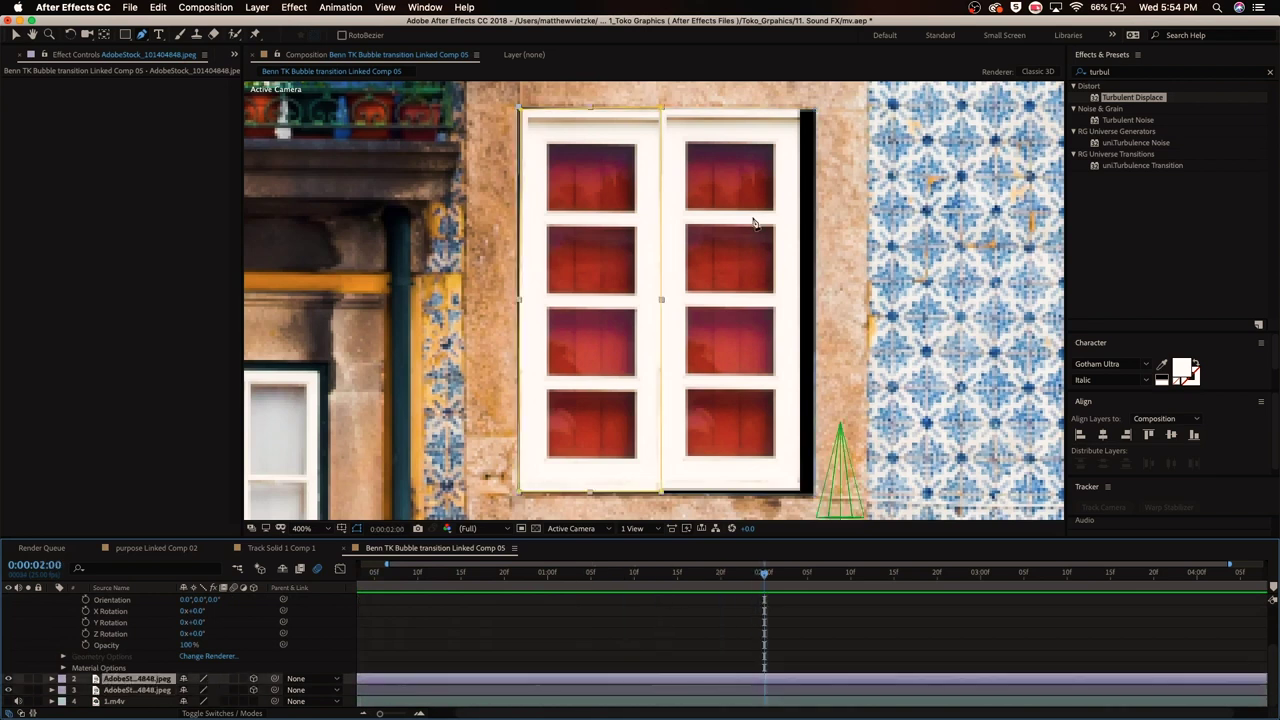
scroll(120, 650, up, 3)
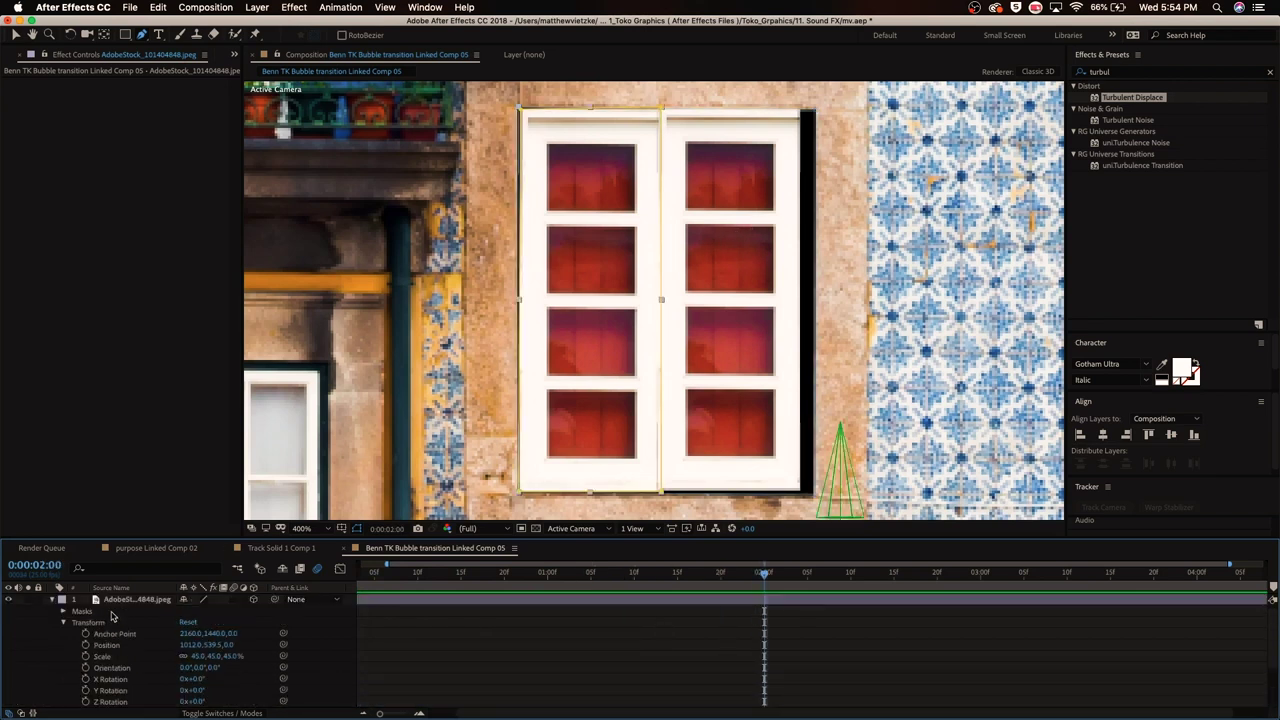
click(130, 599)
- With the Selection tool, set a 0° Y Rotation keyframe on layer 2 at 0:00:02:00
key(v)
click(63, 622)
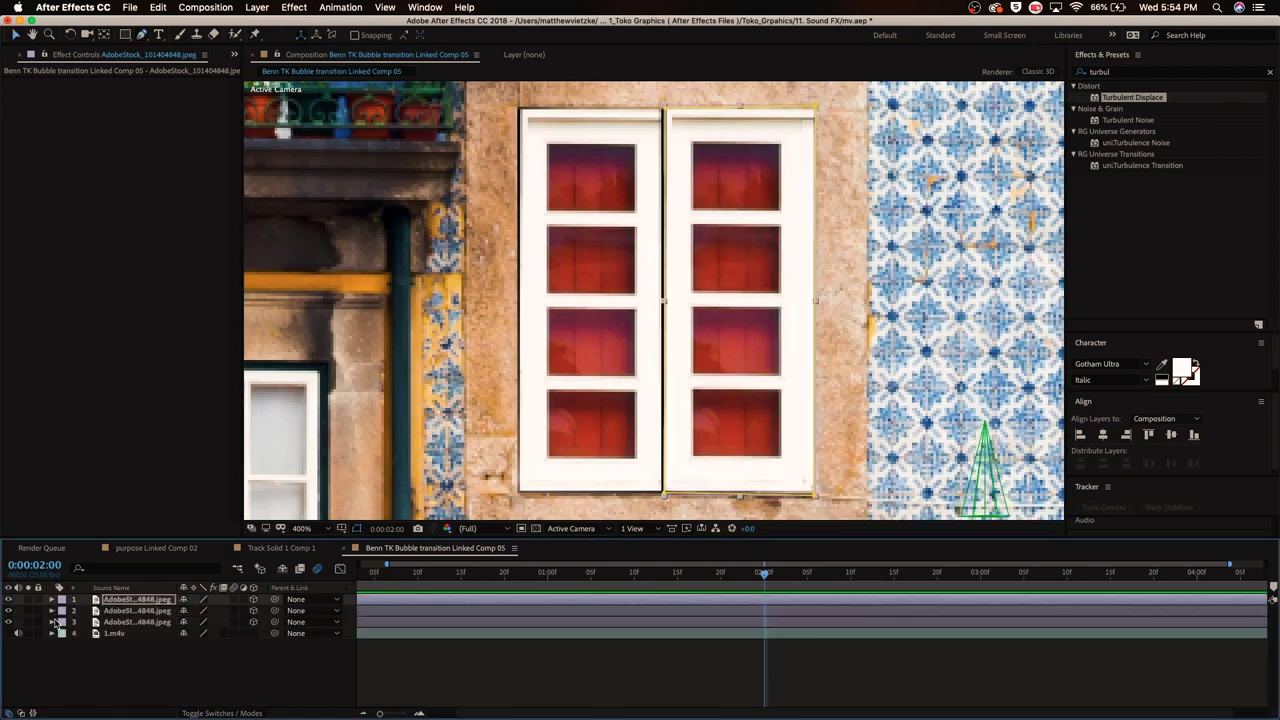
click(52, 610)
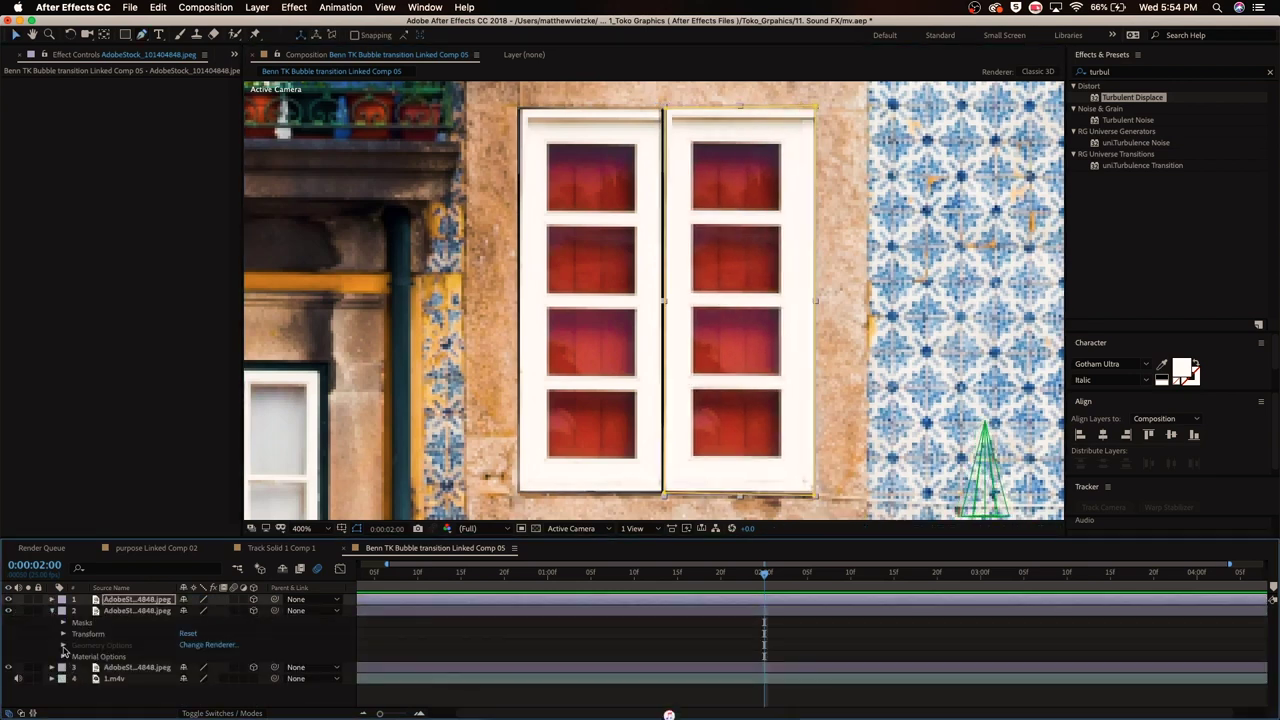
click(63, 634)
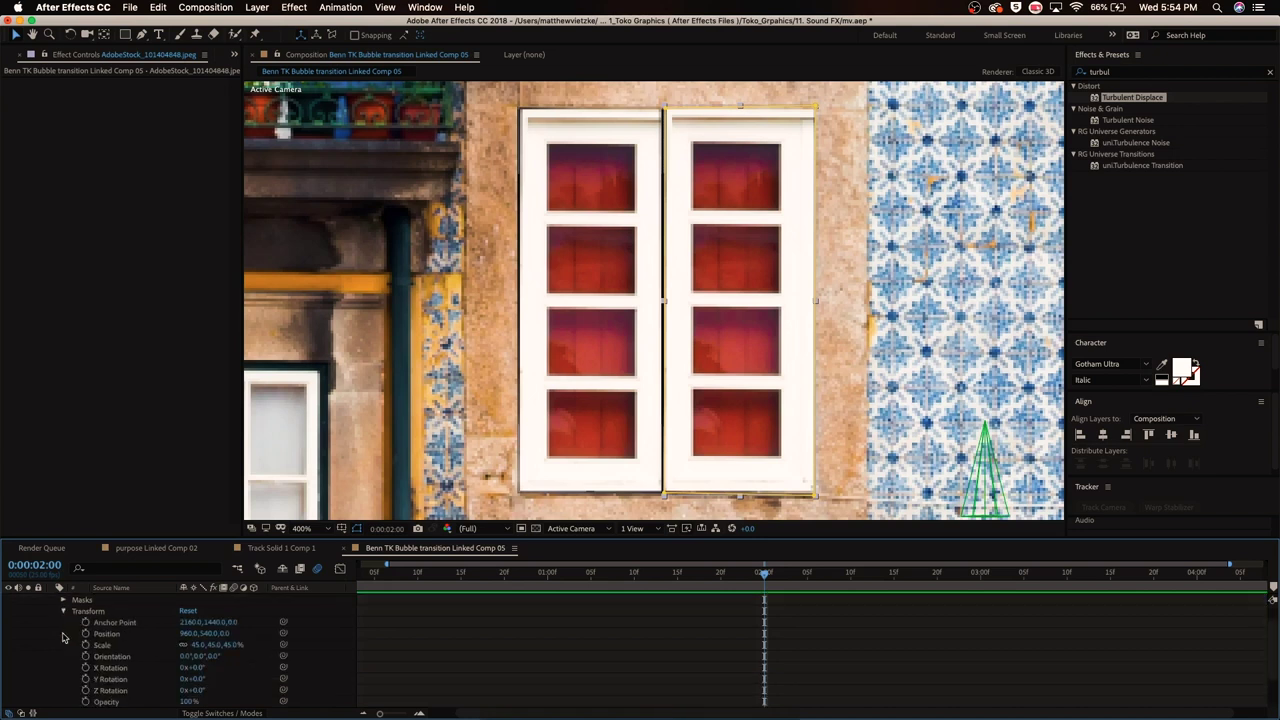
click(85, 680)
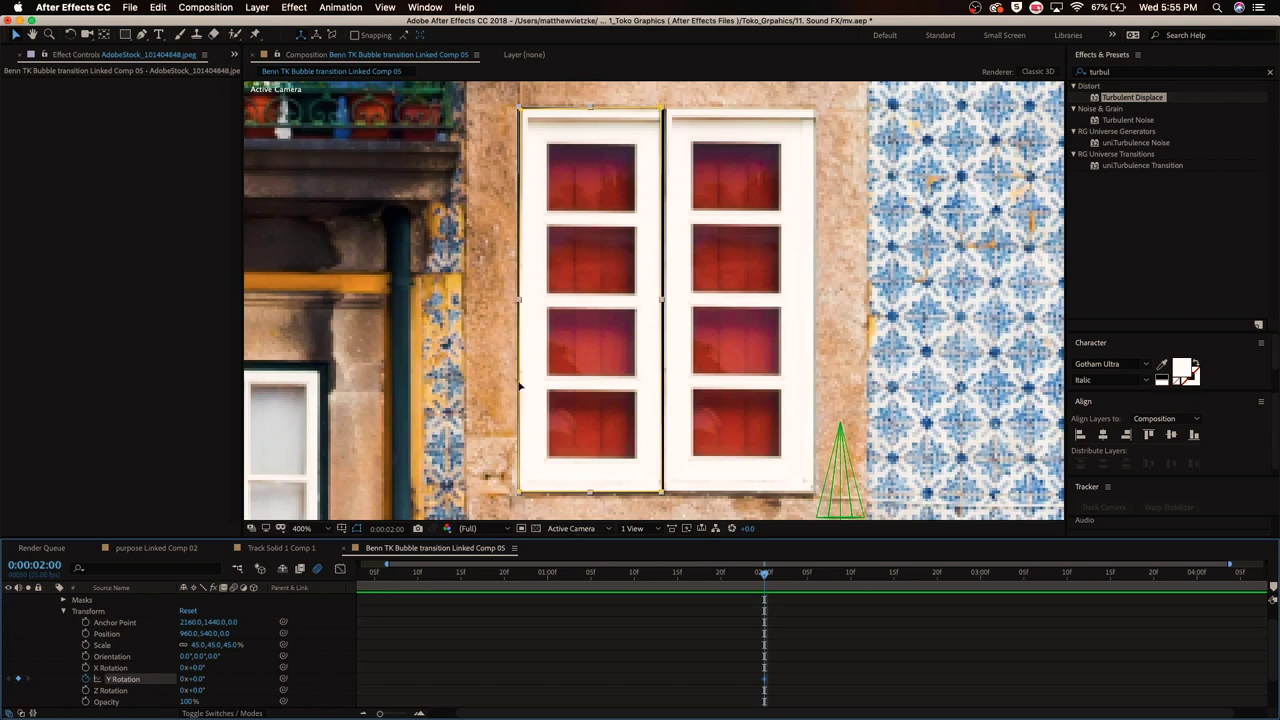
- Reset the viewer to 100% and move the shutter's anchor point up-left onto its hinge edge
key(comma)
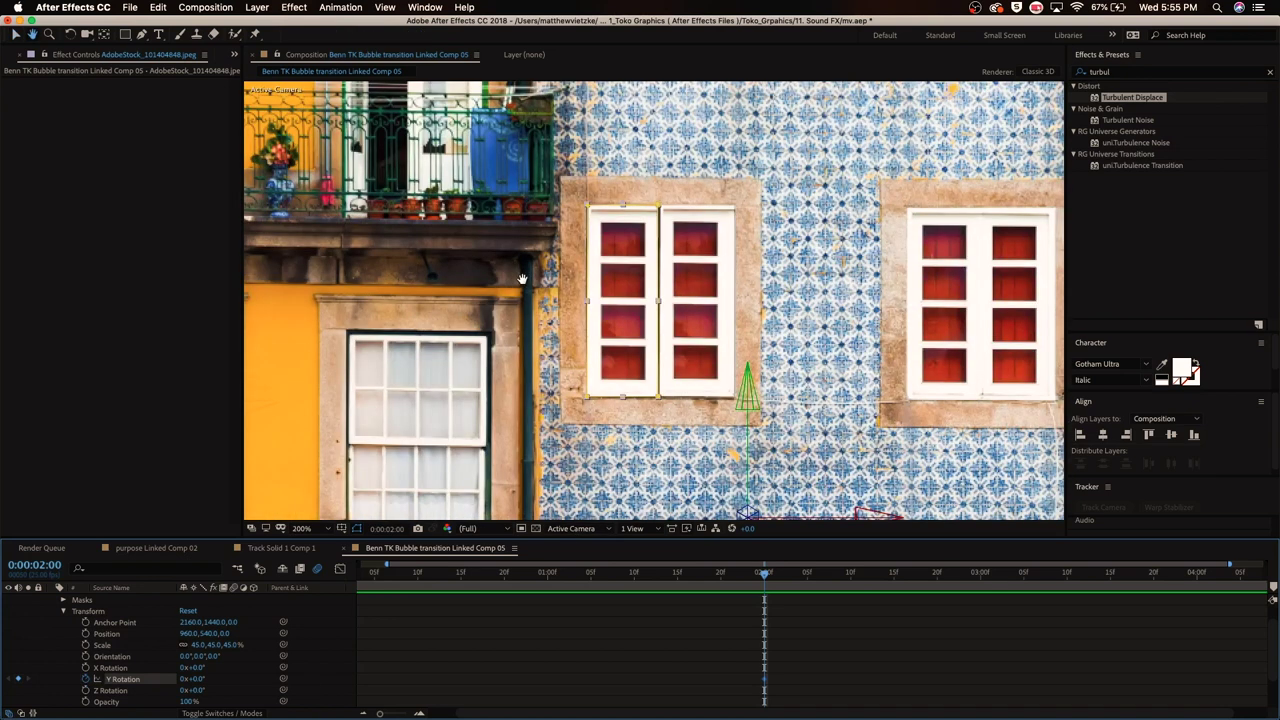
key(comma)
key(period)
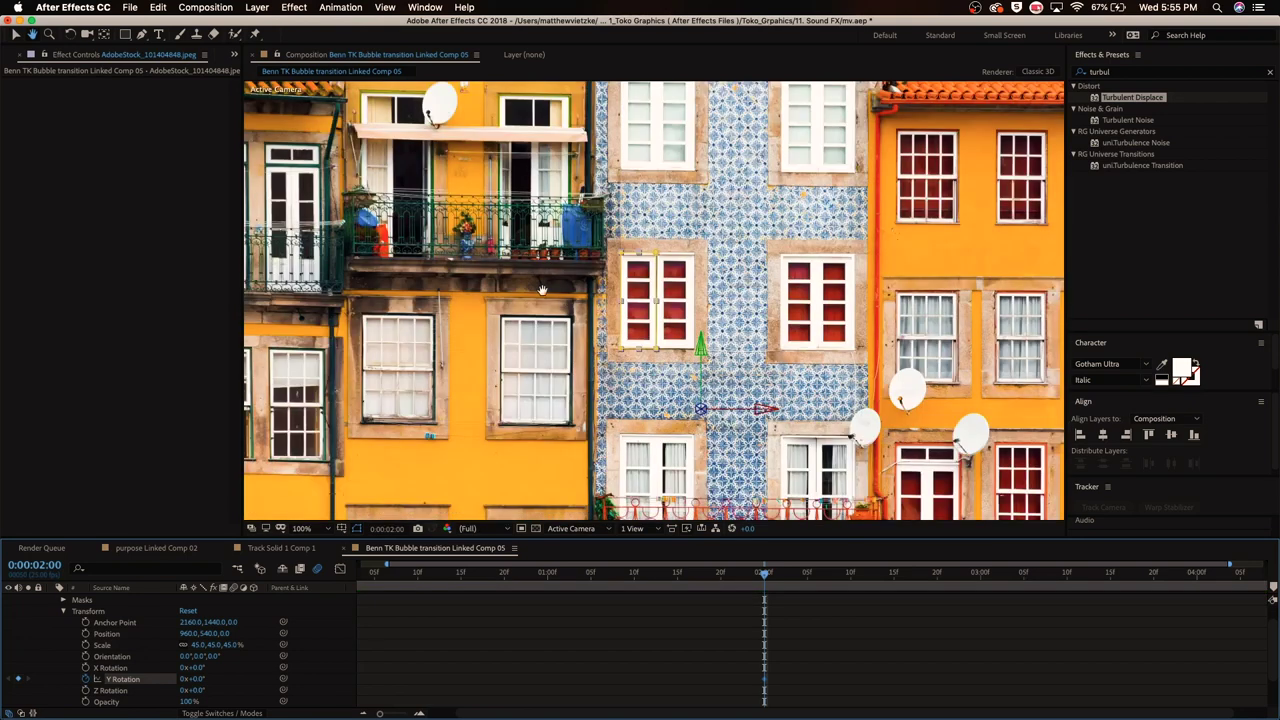
key(y)
drag(700, 407, 630, 317)
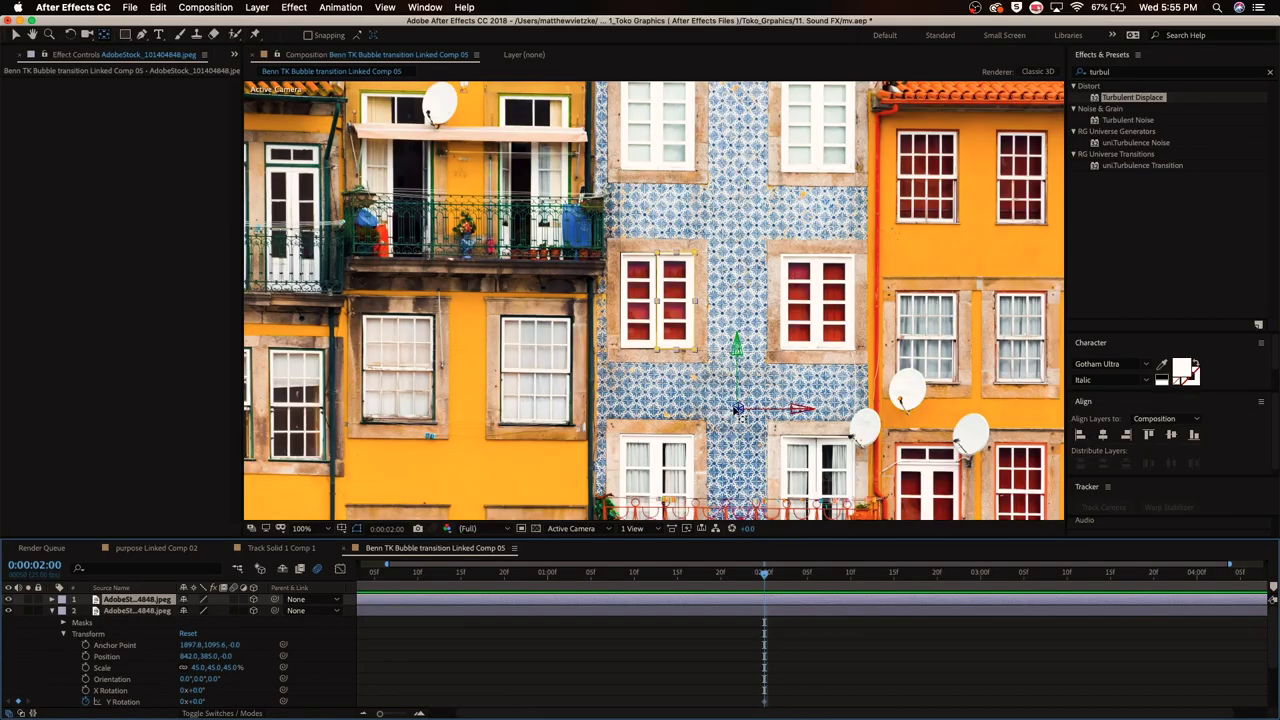
- Put the pivot on the shutter's hinge and set layer 2's Y Rotation to 133° at 0:00:02:09
drag(737, 409, 697, 302)
drag(764, 574, 842, 588)
scroll(195, 670, down, 3)
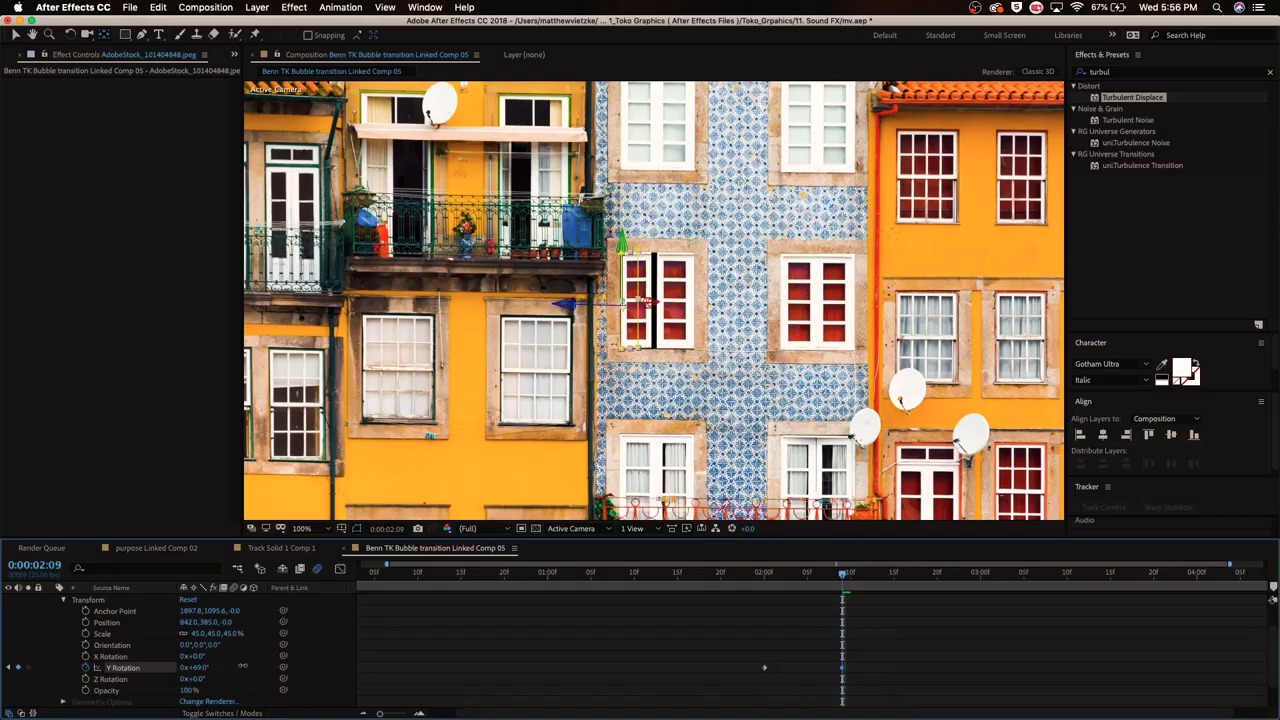
drag(230, 667, 257, 666)
click(195, 667)
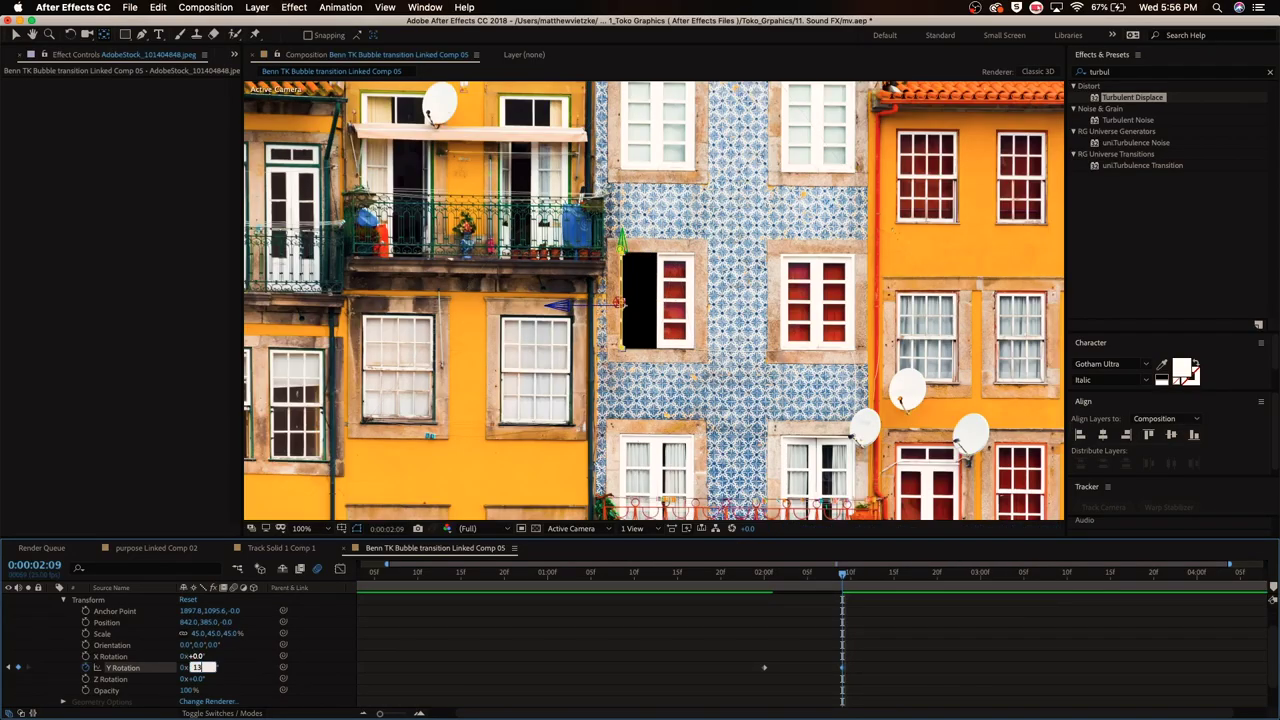
text(0)
key(Return)
key(t)
- Set layer 1's Y Rotation to -133° at 2:09 and preview the shutters opening
click(118, 601)
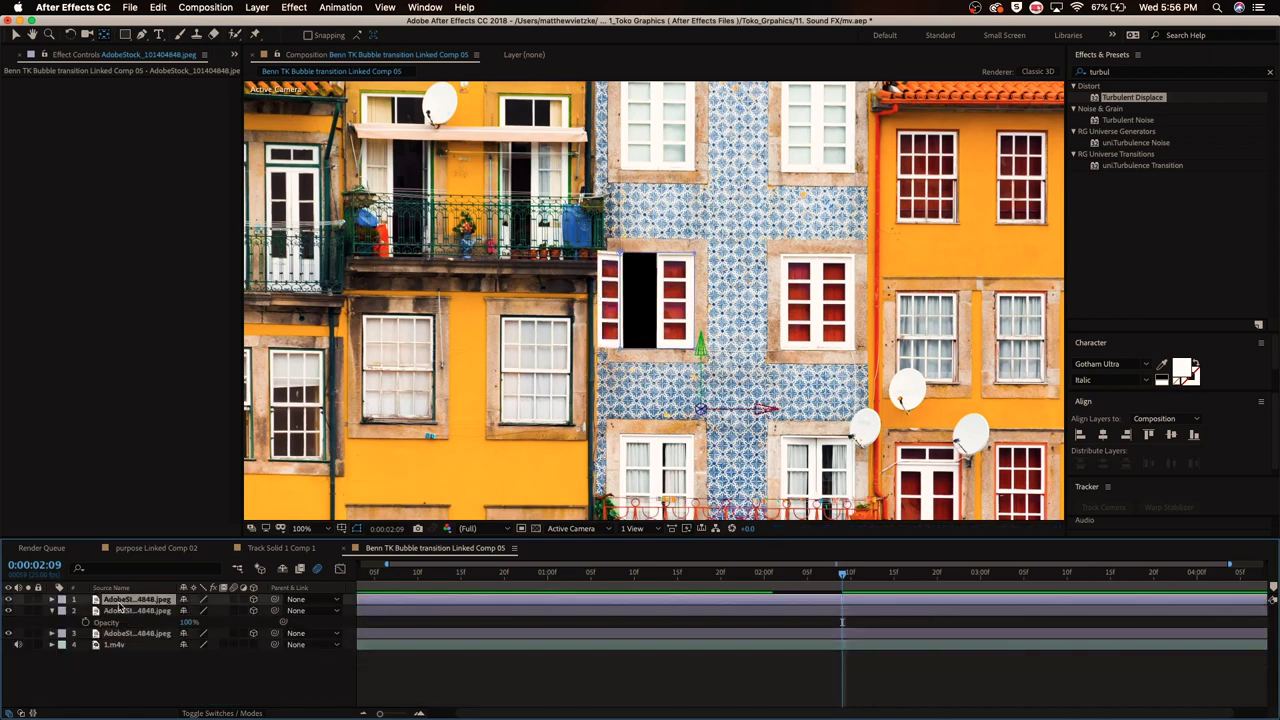
click(52, 600)
click(200, 690)
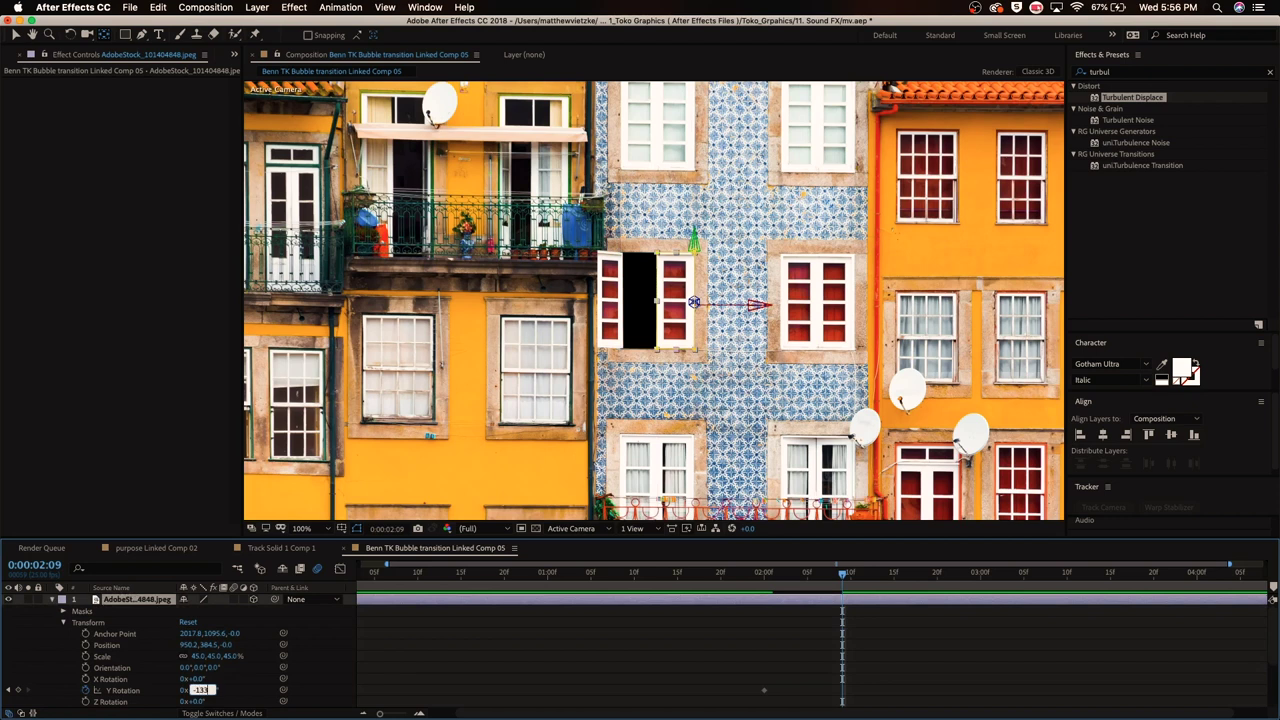
key(Return)
key(j)
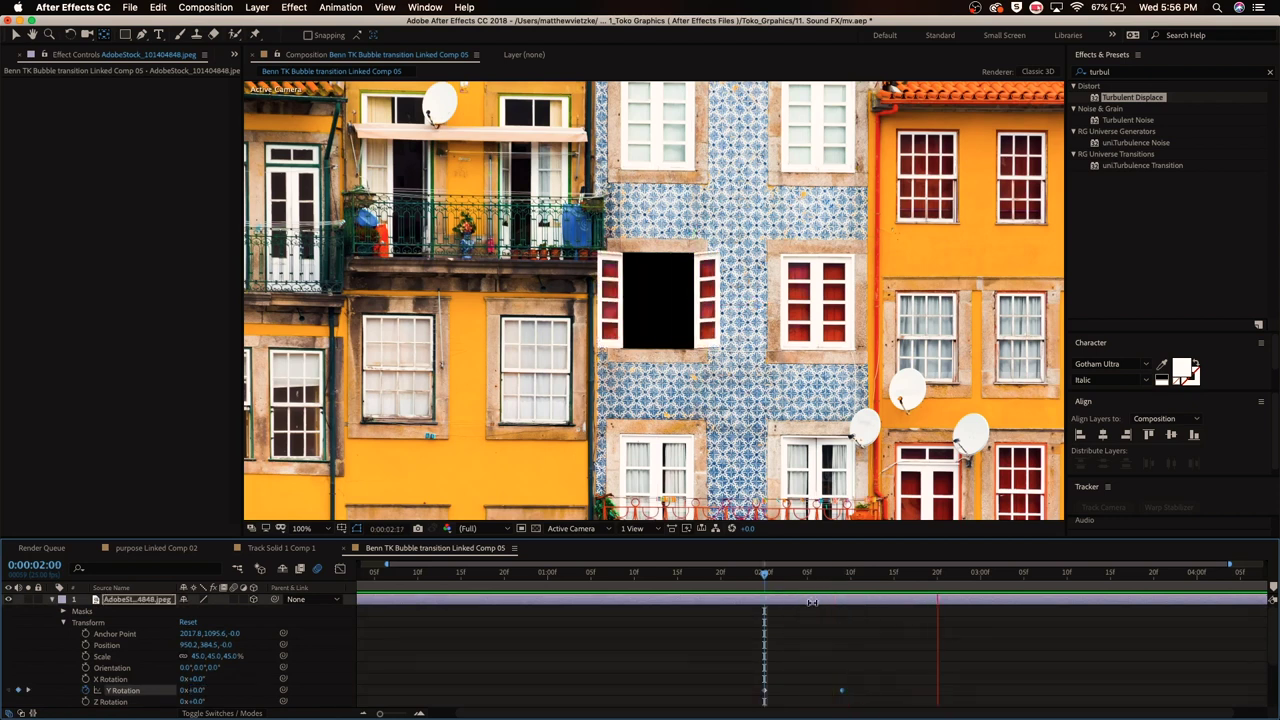
key(space)
click(52, 600)
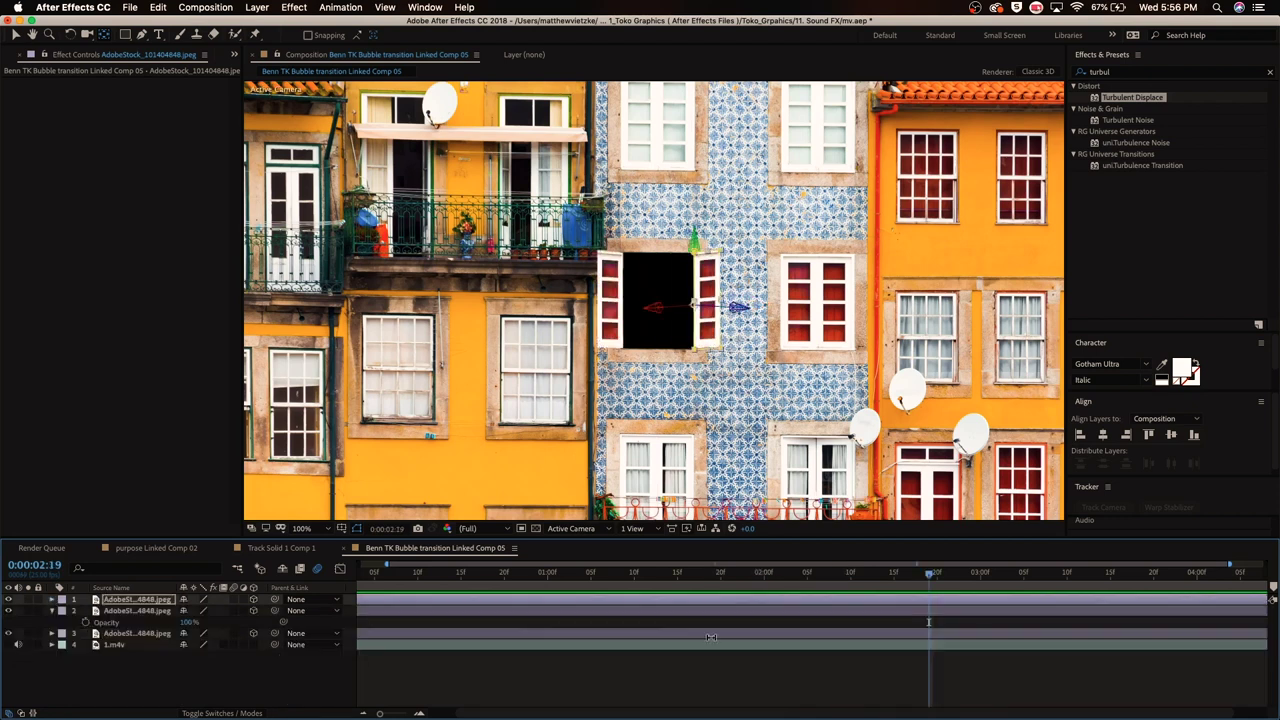
- Apply Easy Ease to layer 1's Y Rotation keyframes
click(52, 600)
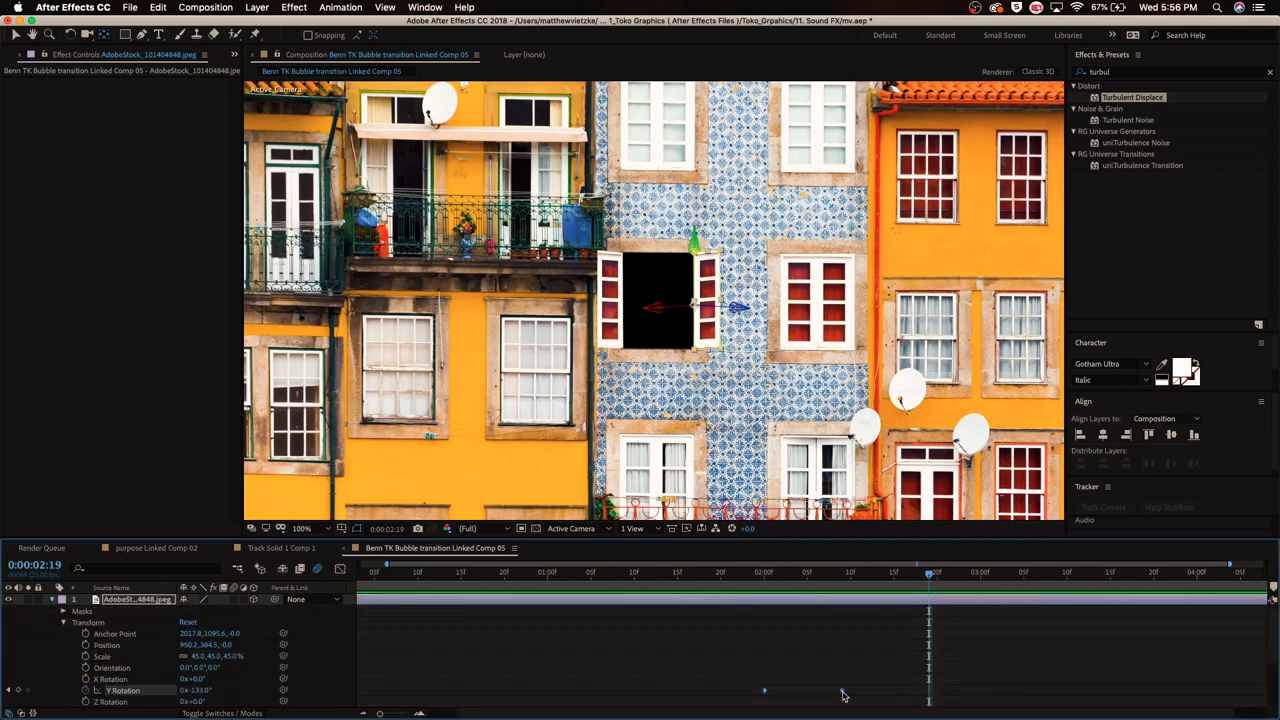
right_click(843, 696)
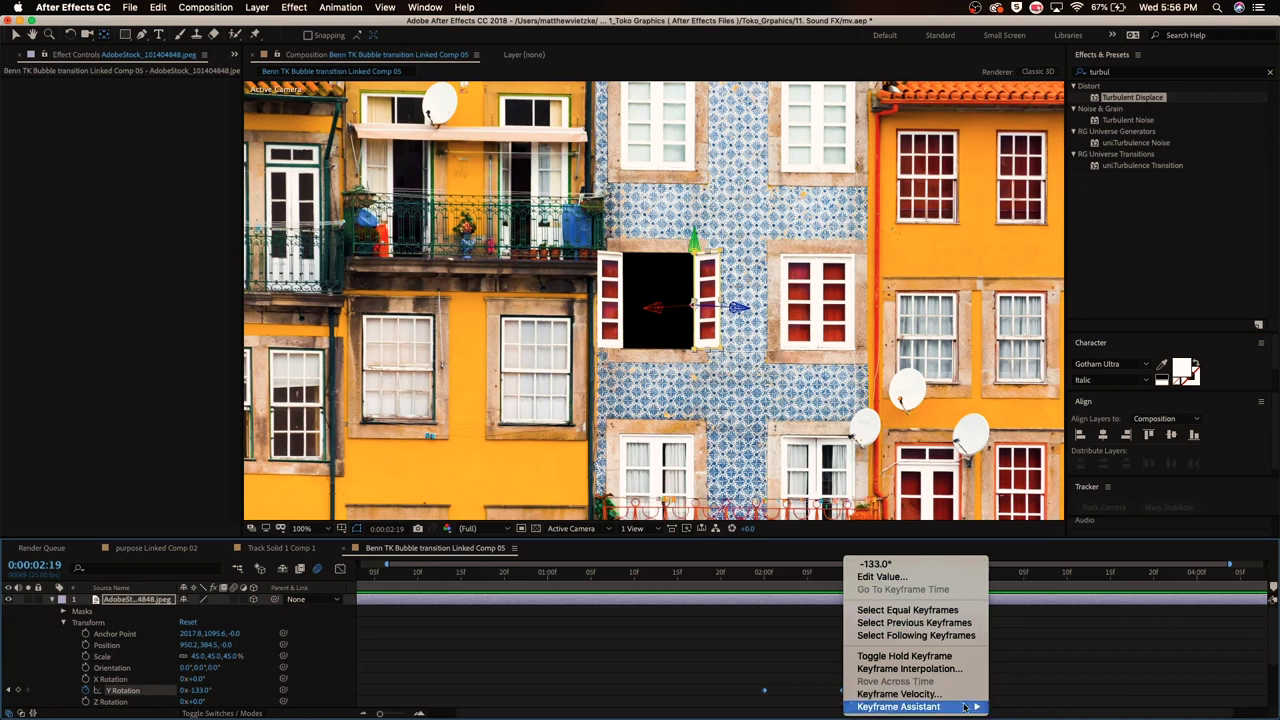
mouse_move(930, 706)
click(1010, 630)
scroll(52, 676, down, 3)
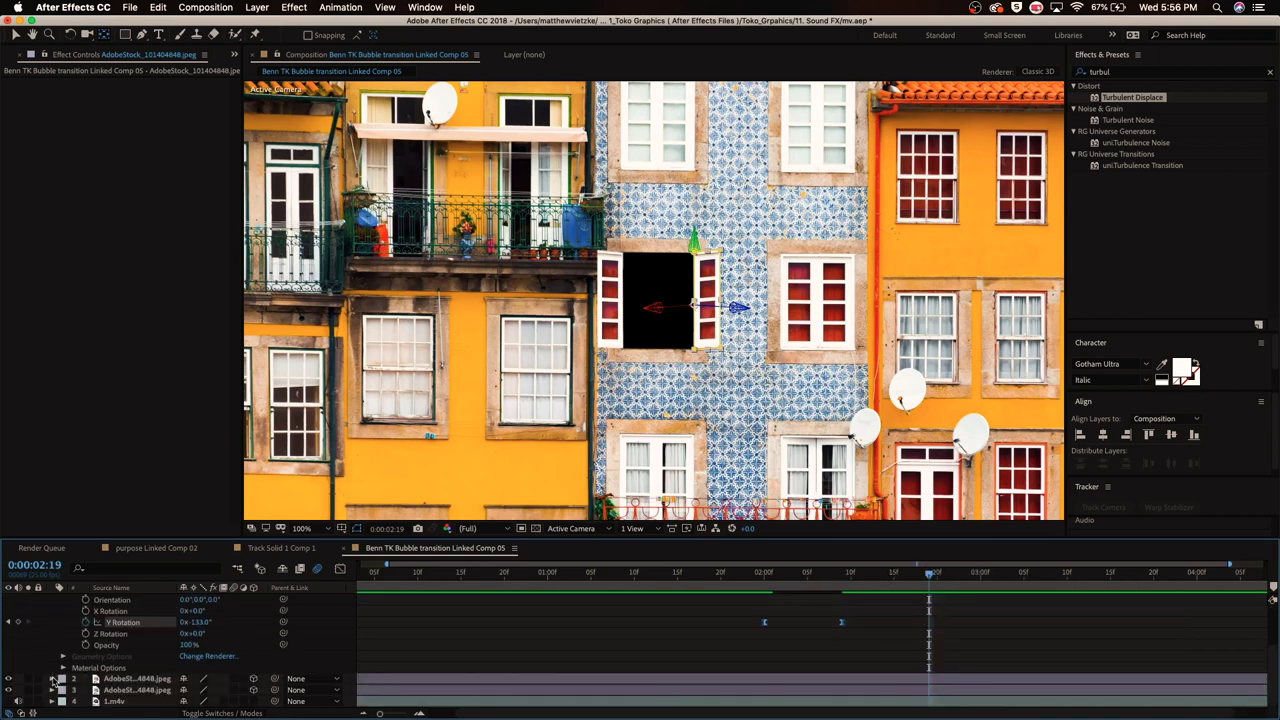
scroll(52, 679, up, 3)
- In the Graph Editor, lengthen layer 2's Y Rotation ease handles so the swing starts slowly
click(130, 599)
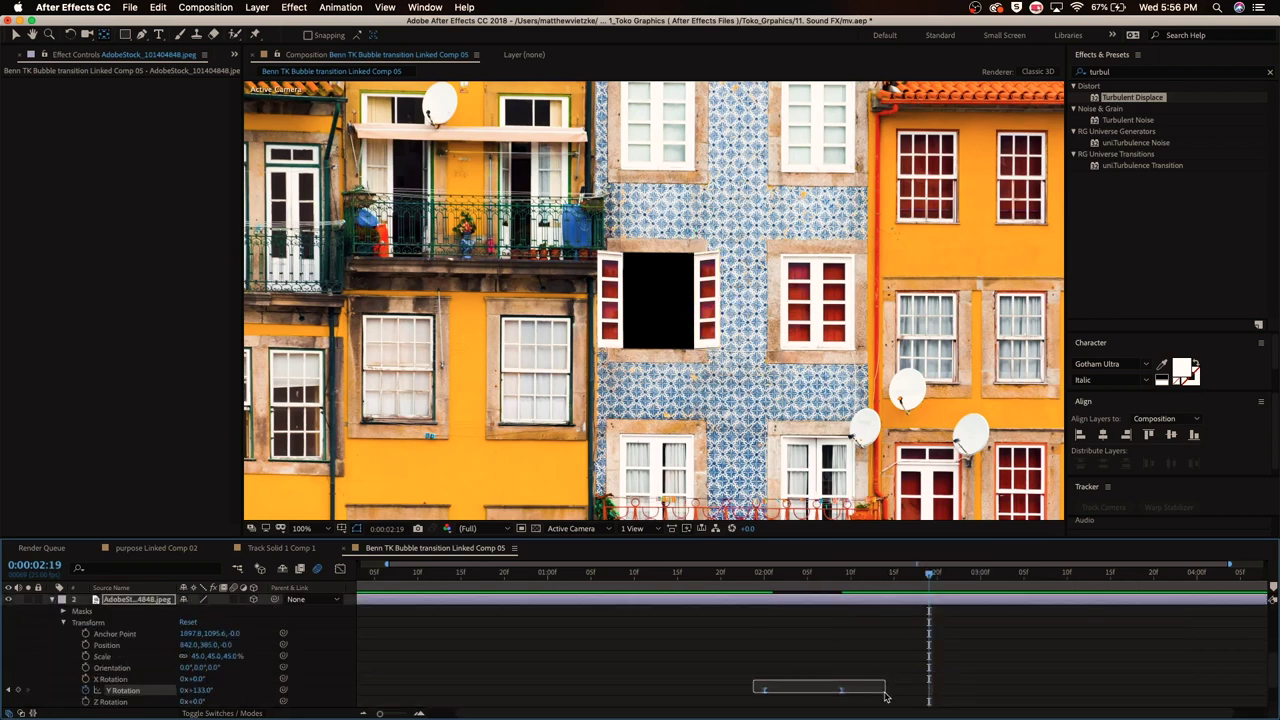
click(339, 570)
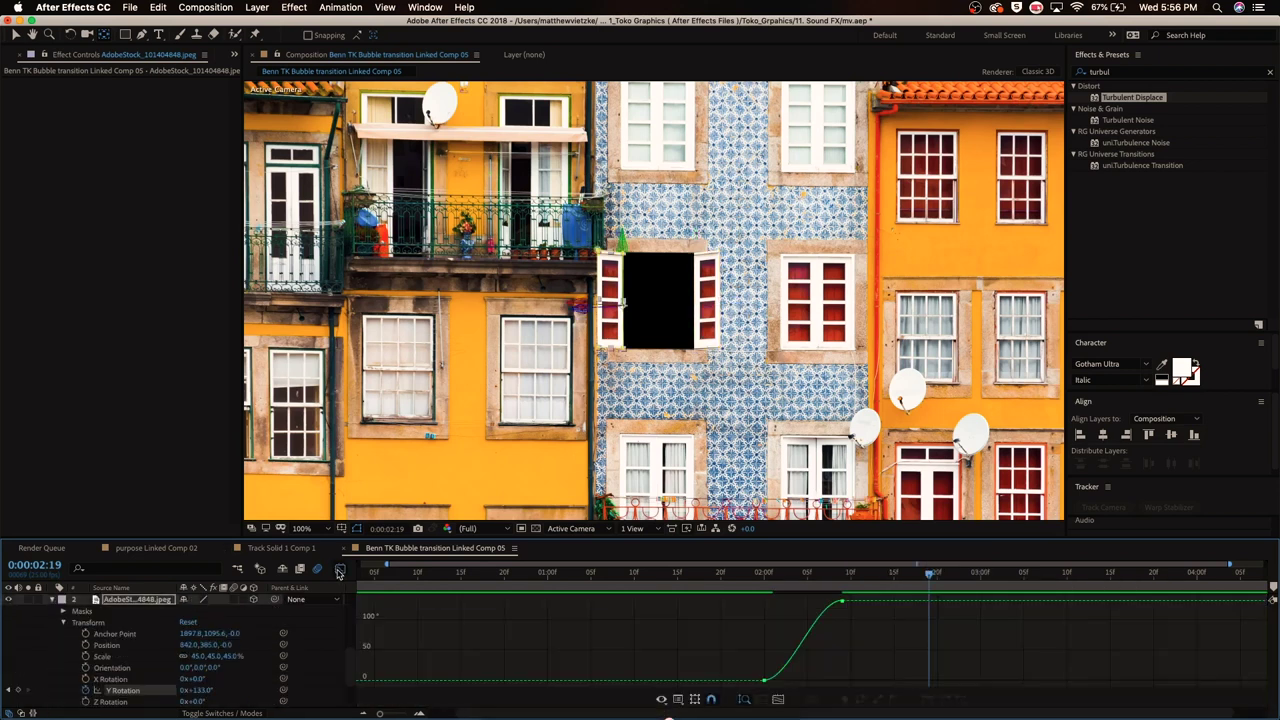
click(780, 683)
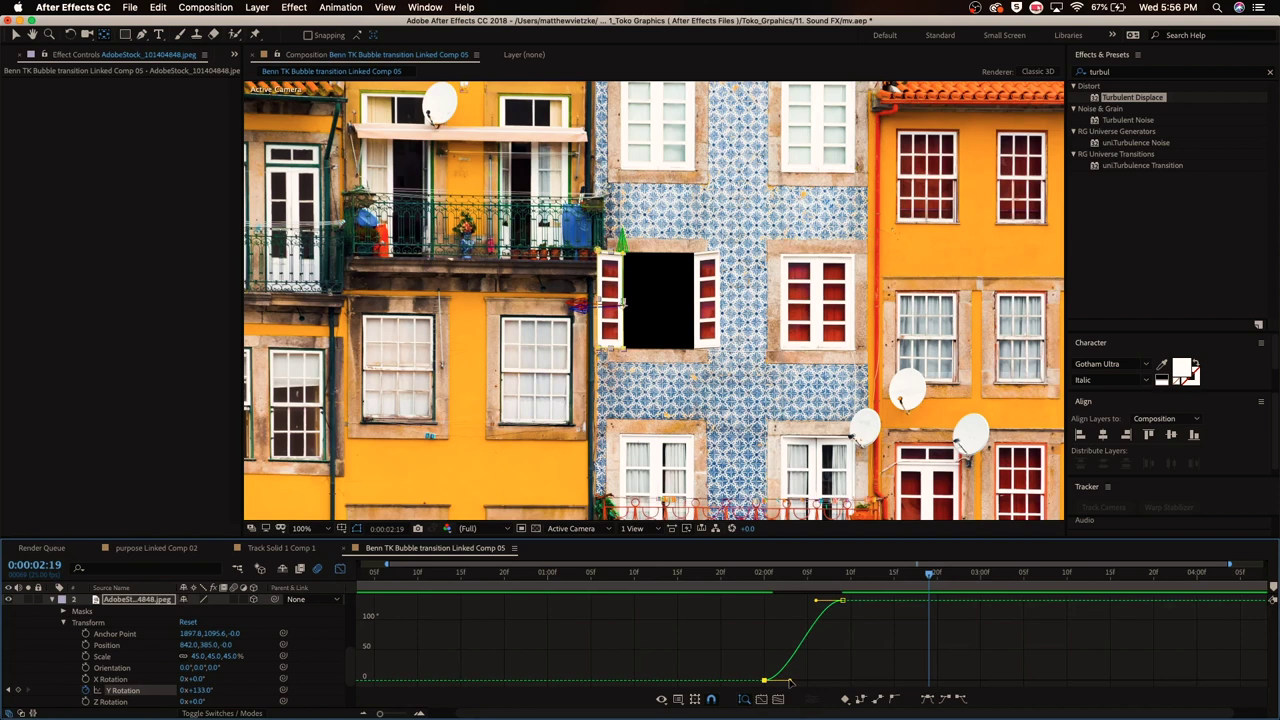
drag(790, 683, 855, 683)
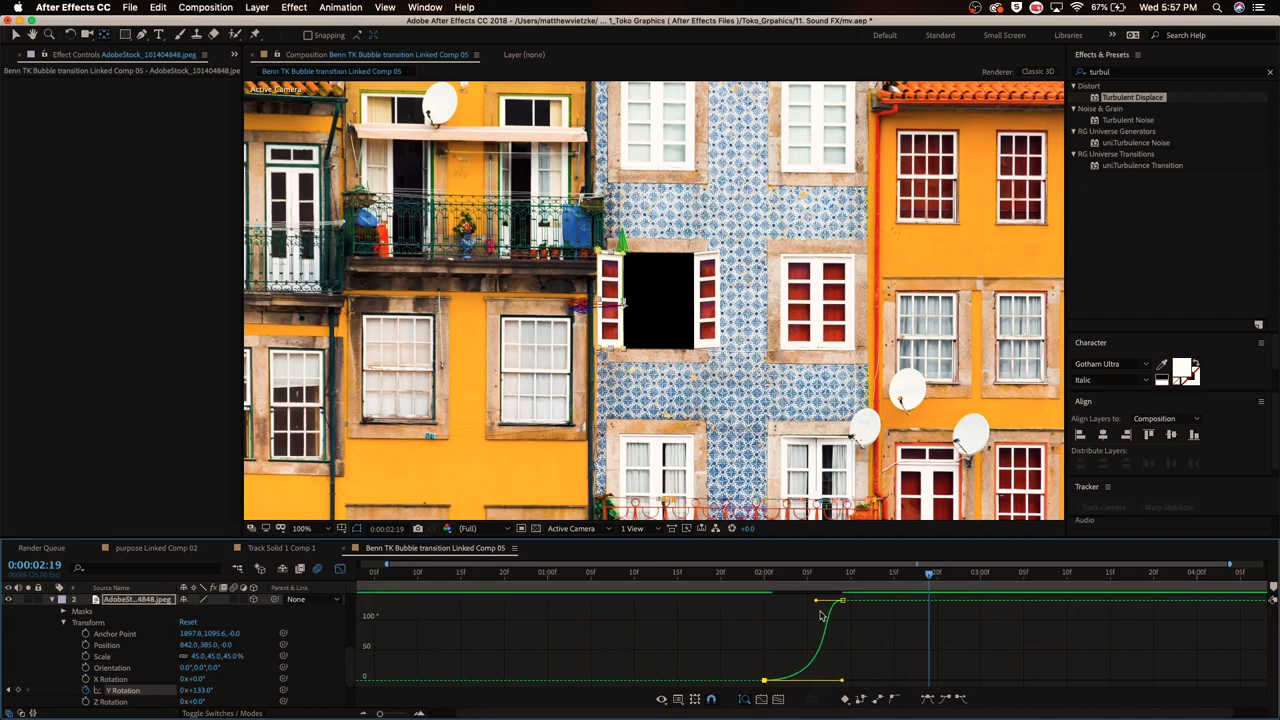
key(shift+F3)
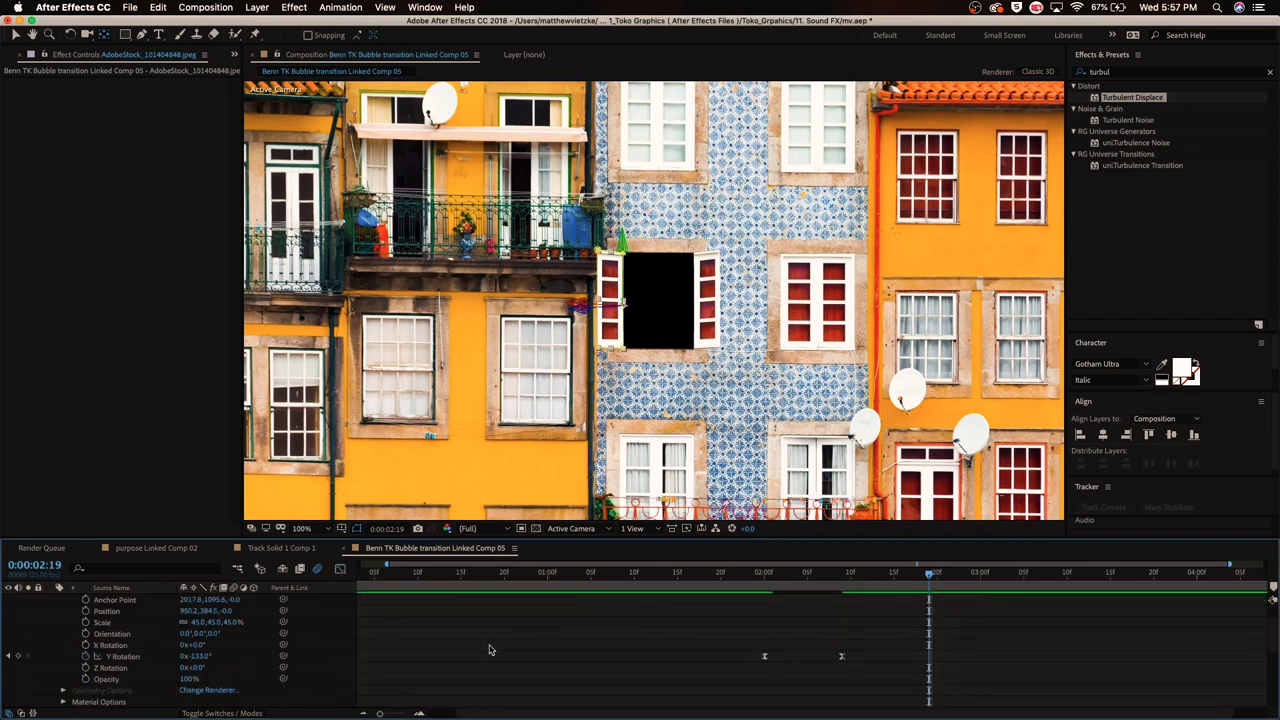
- Stretch layer 1's Y Rotation Bezier handles in the Graph Editor for a sharper swing
scroll(489, 650, down, 2)
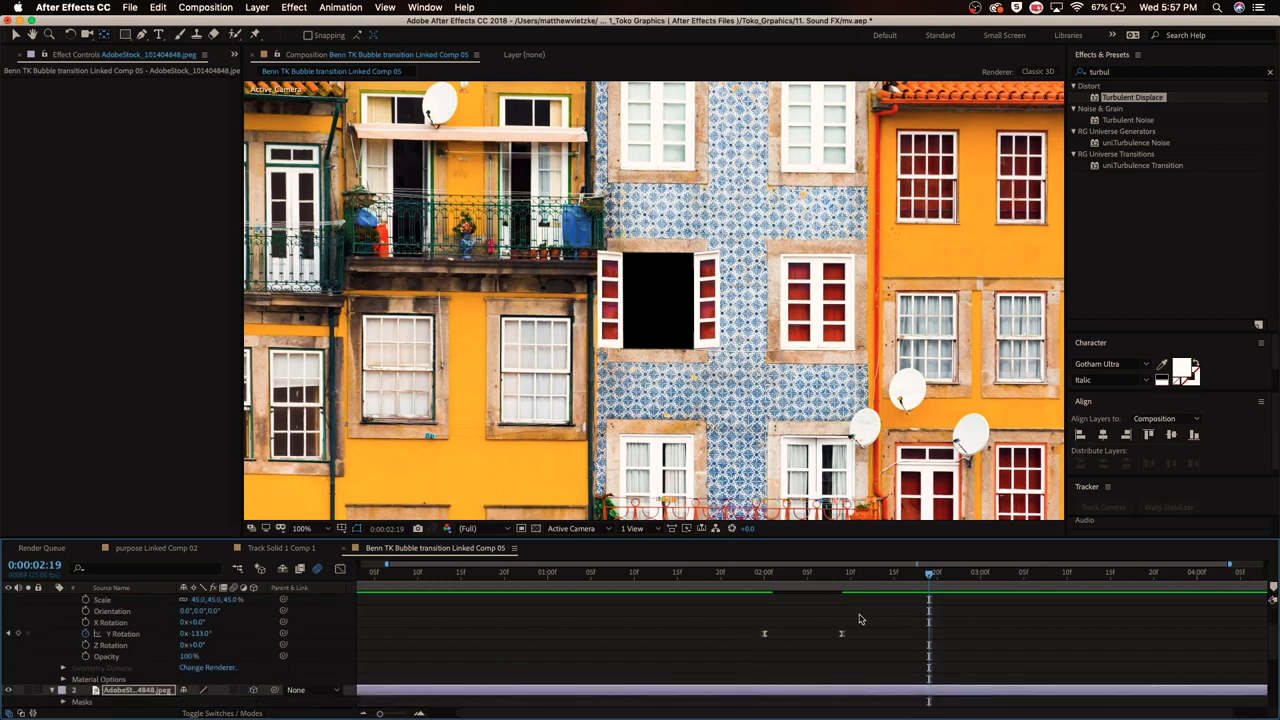
drag(858, 619, 730, 645)
click(340, 569)
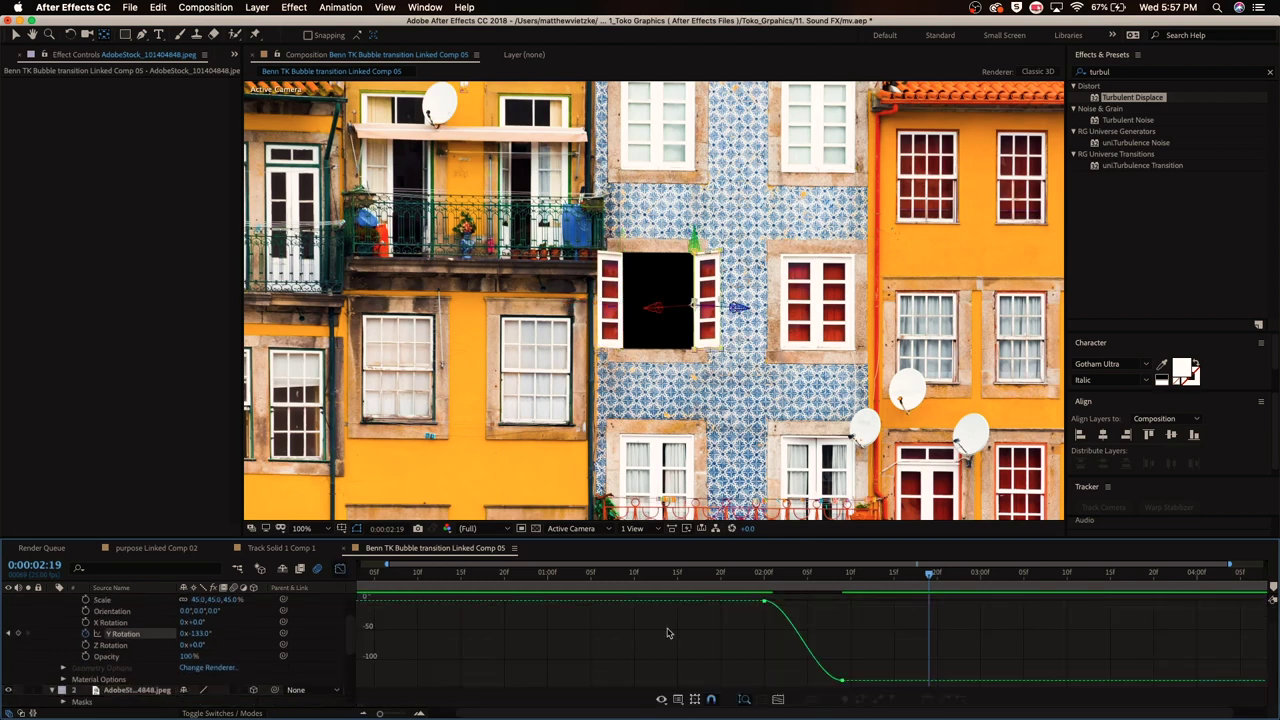
click(774, 608)
drag(790, 601, 841, 601)
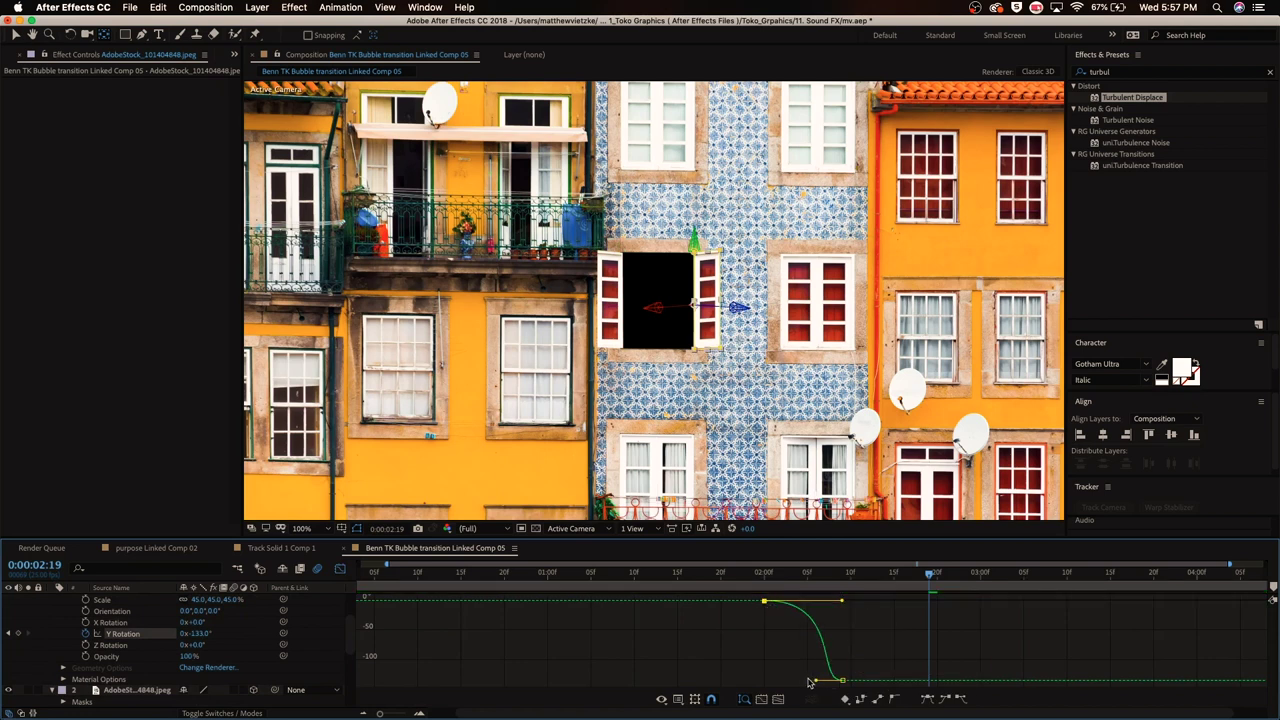
drag(813, 682, 764, 681)
click(55, 603)
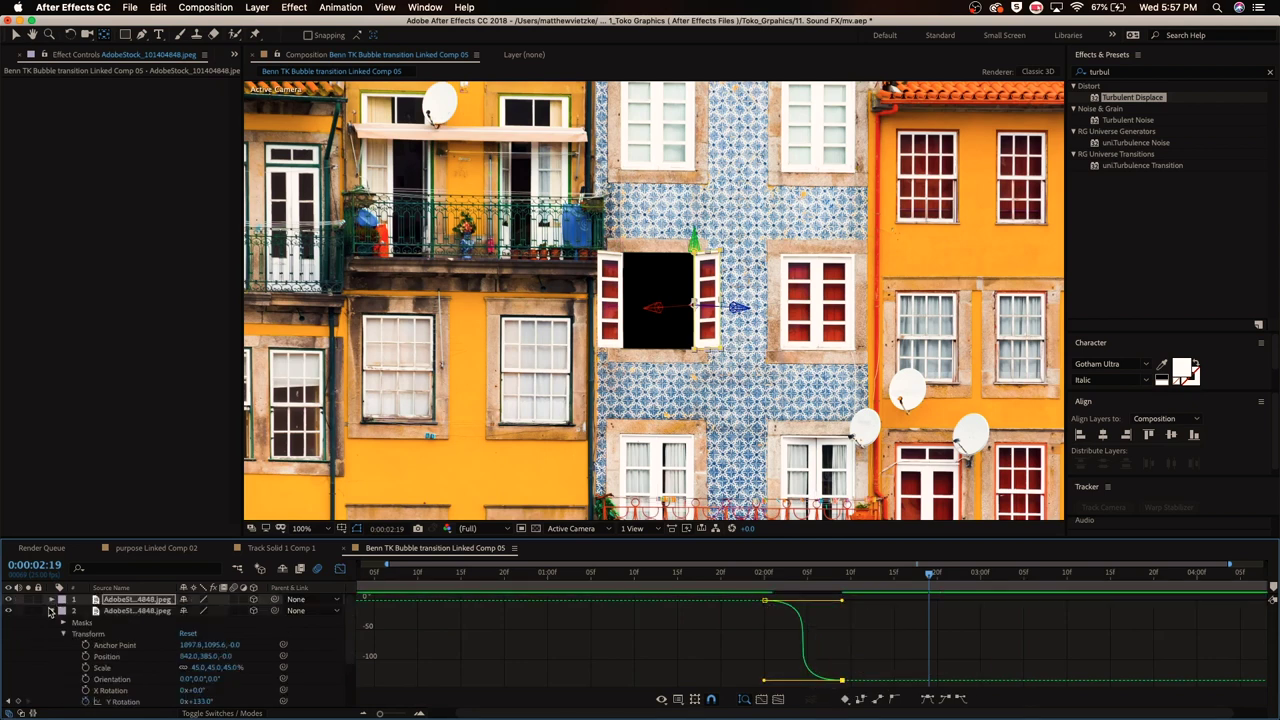
click(53, 610)
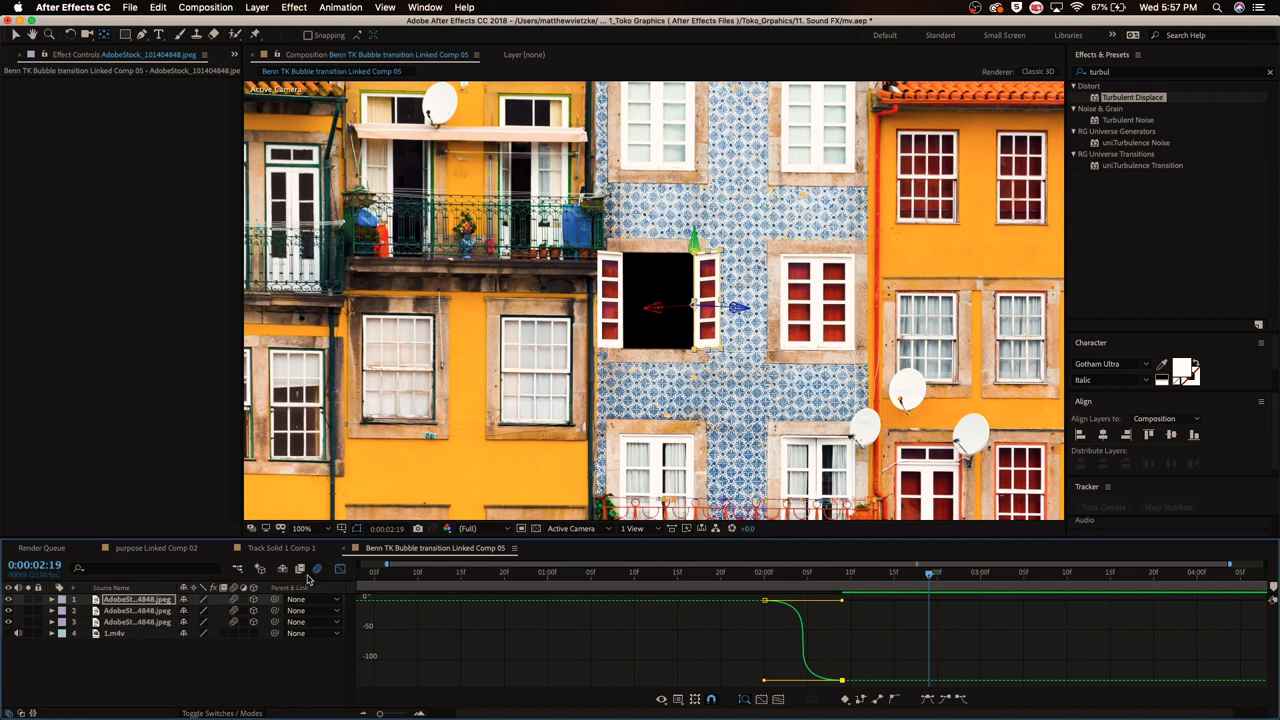
click(677, 601)
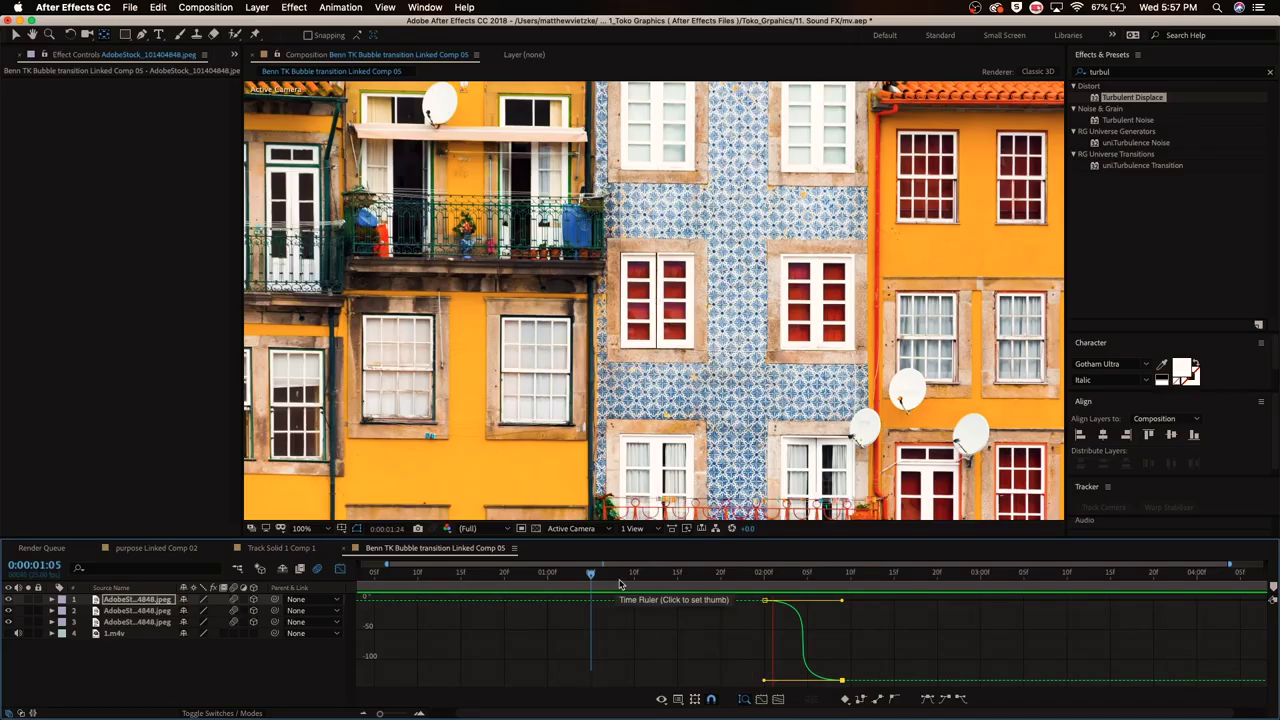
key(space)
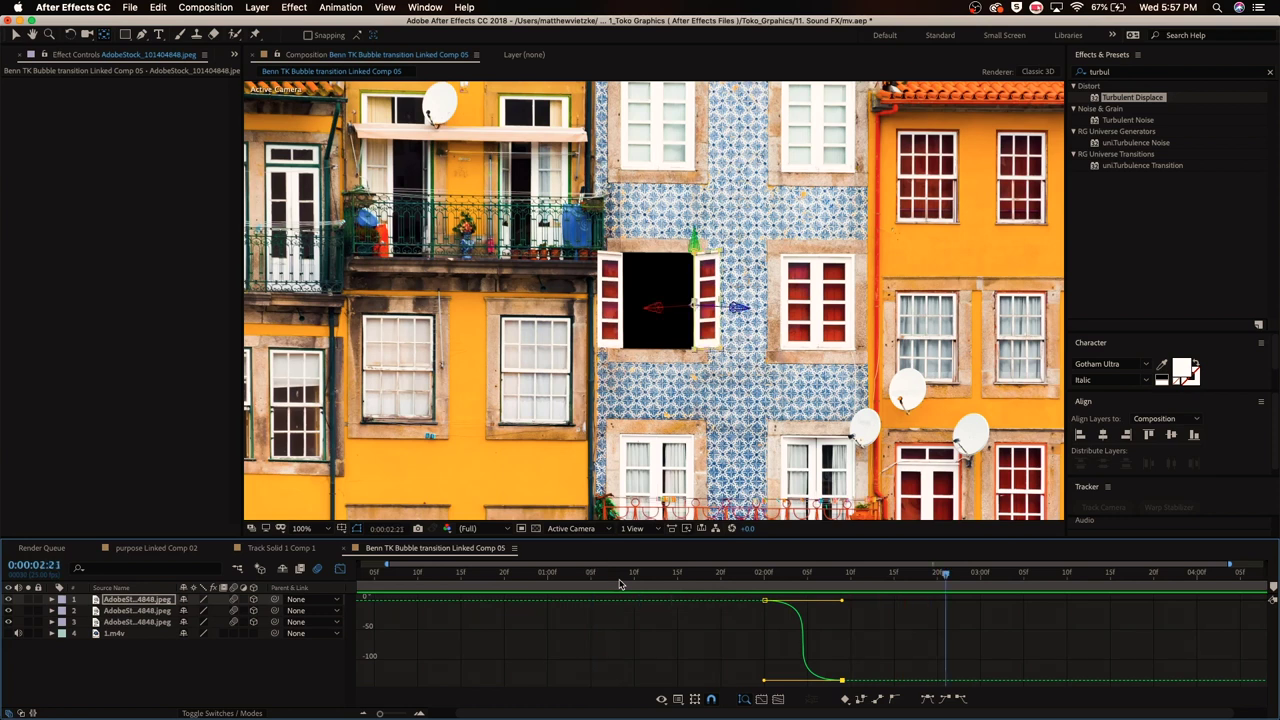
key(F2)
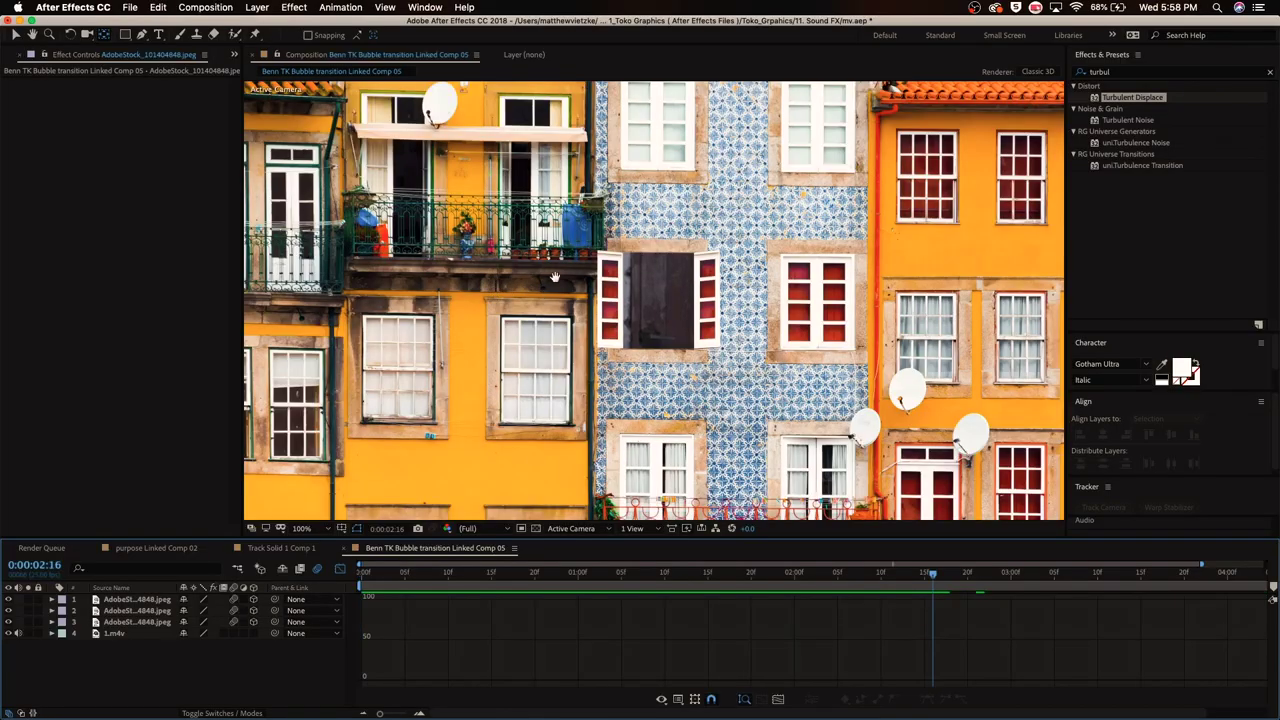
- Select photo layers 1–3 and pre-compose them into Pre-comp 1
scroll(566, 257, down, 5)
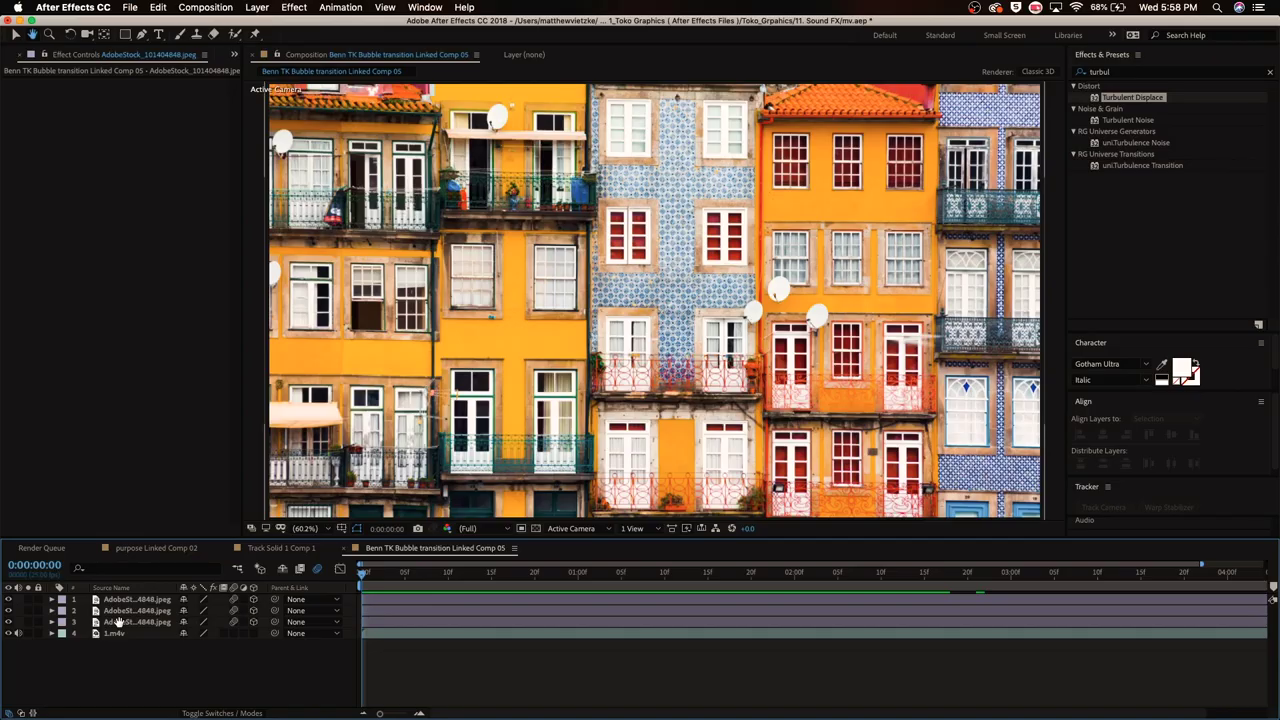
click(120, 624)
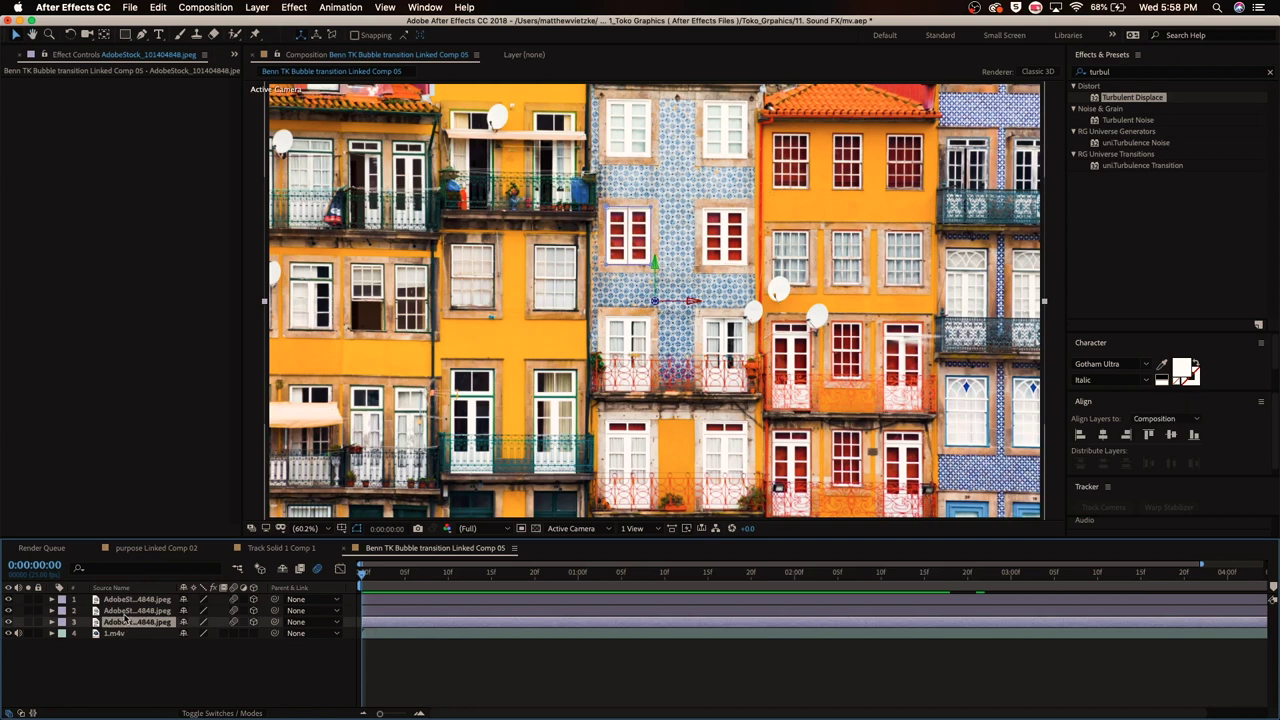
shift+click(130, 610)
shift+click(130, 599)
right_click(135, 599)
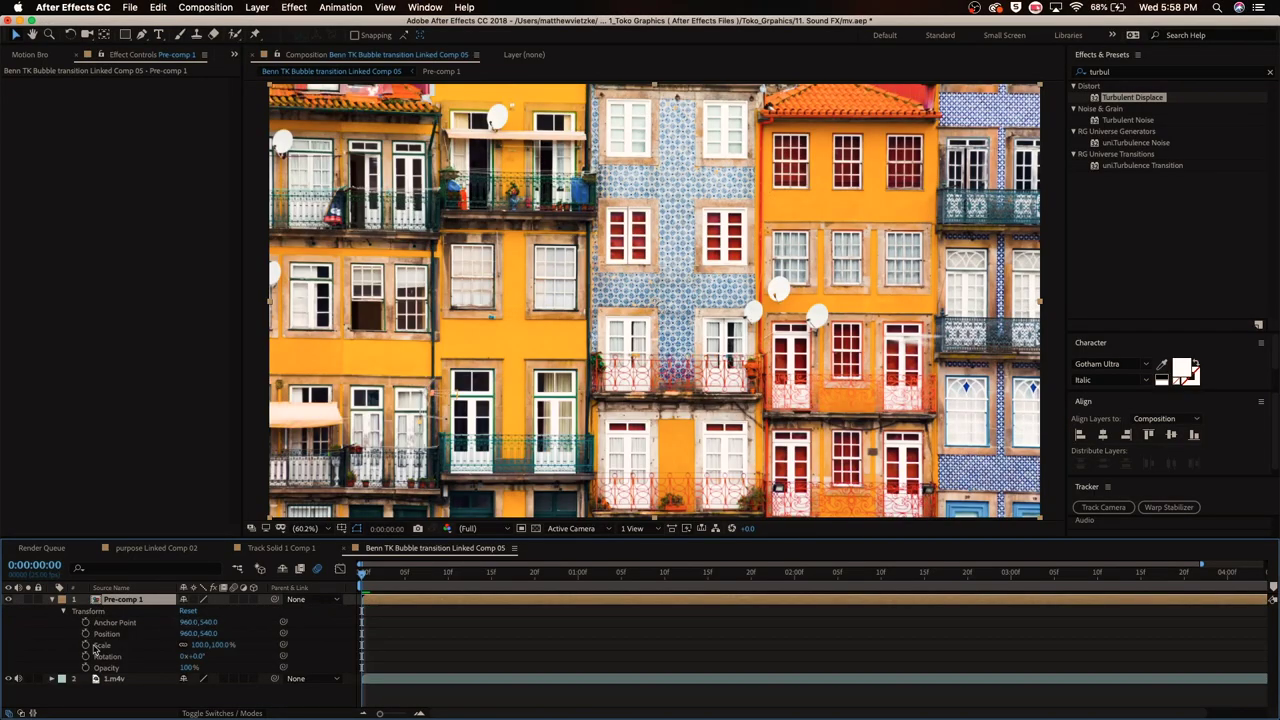
- Keyframe Pre-comp 1's Scale and Position, scale it to 380%, and frame the pan's starting view
click(85, 644)
click(85, 633)
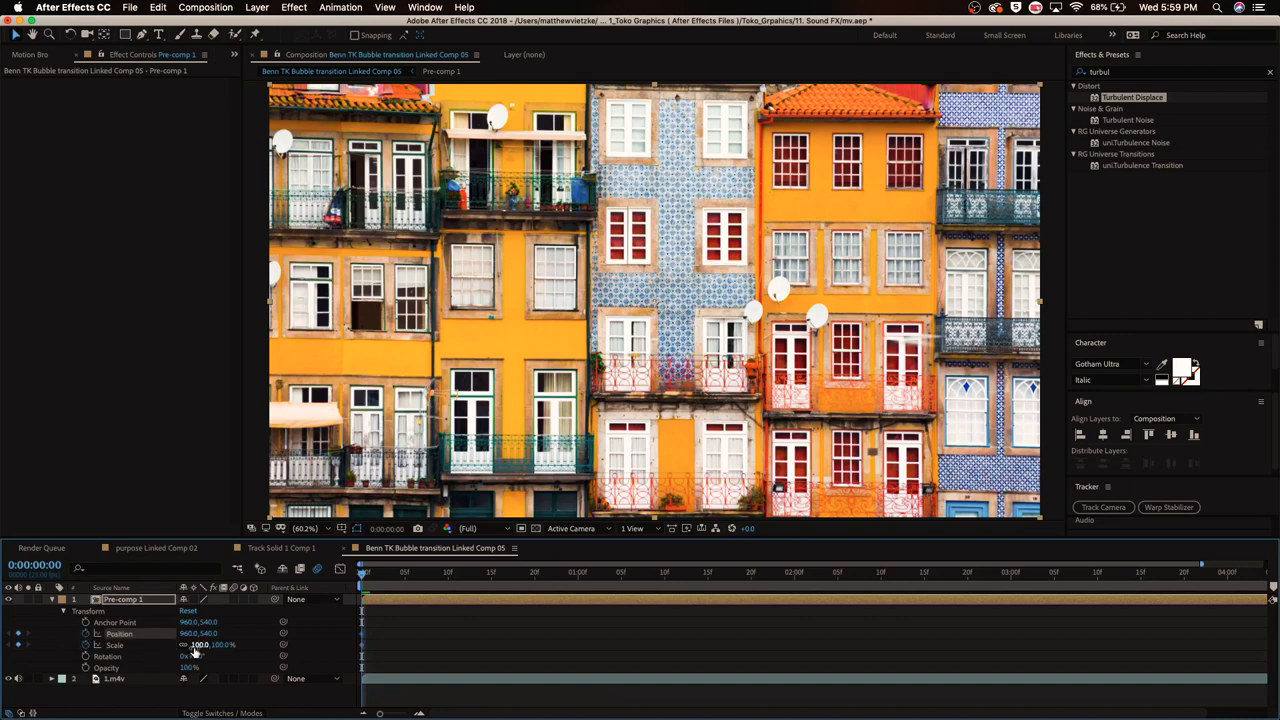
drag(196, 650, 358, 645)
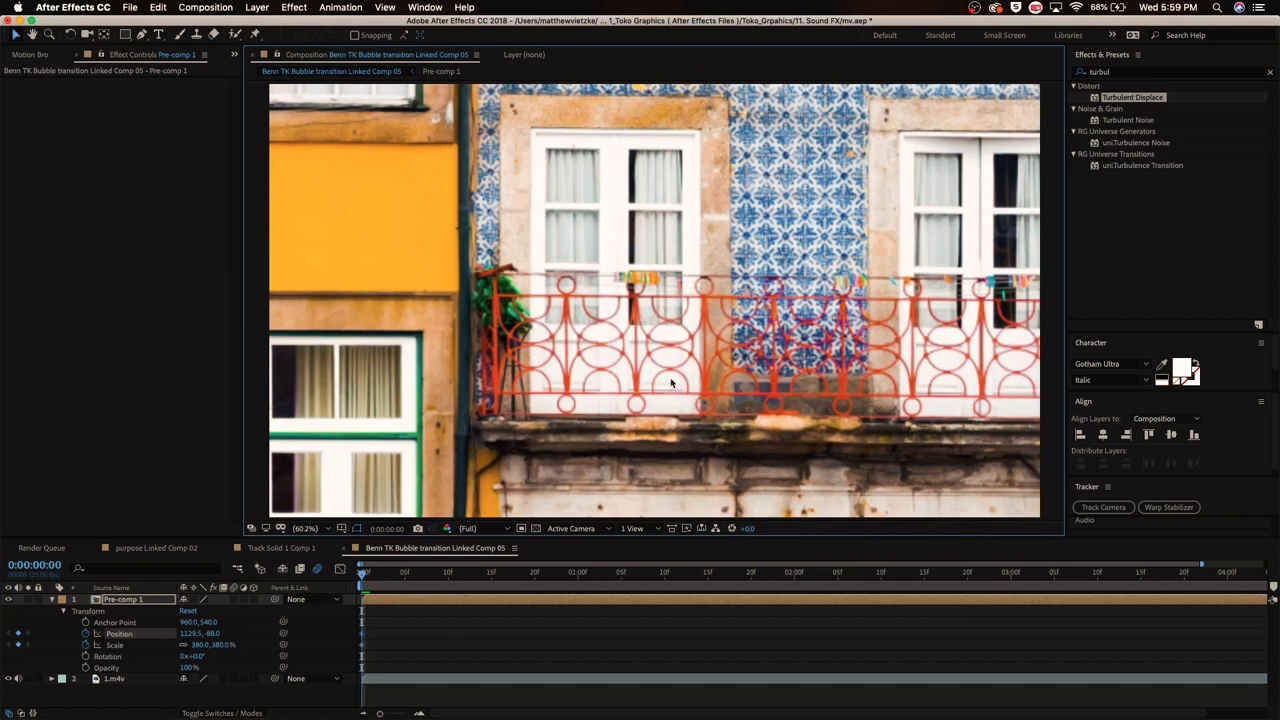
drag(874, 220, 880, 198)
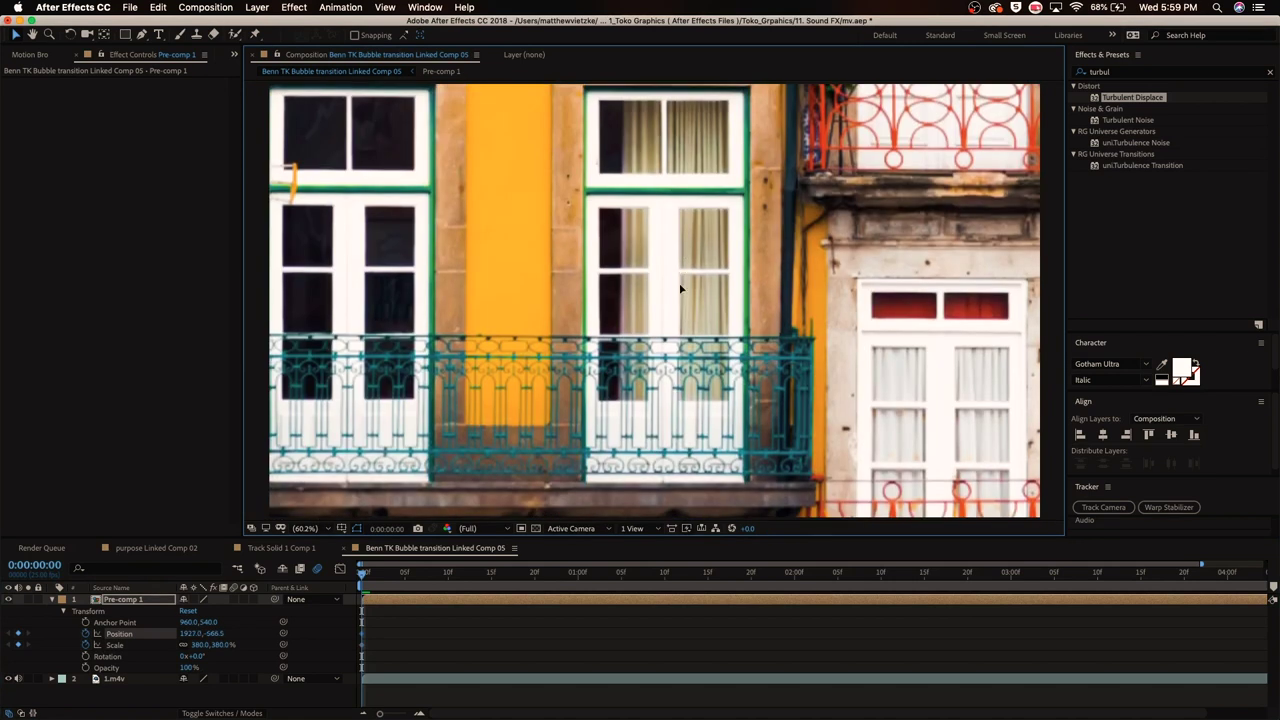
drag(681, 252, 681, 290)
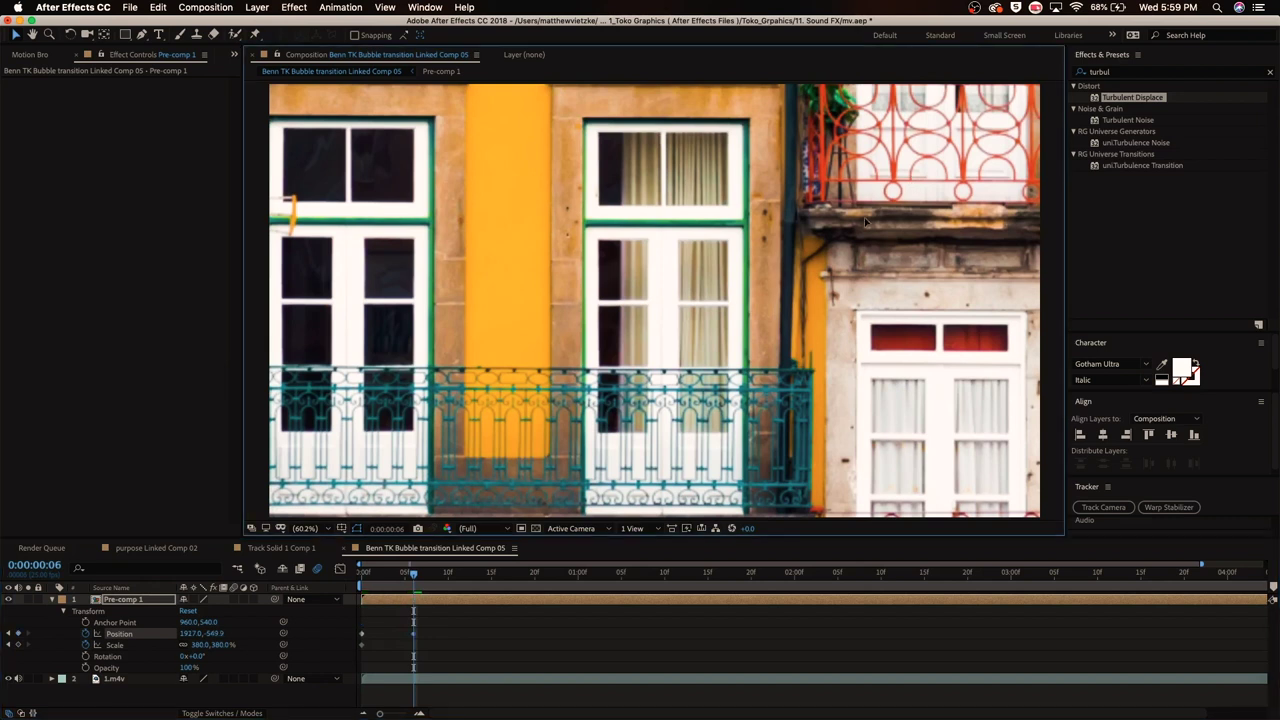
drag(857, 222, 625, 283)
- Add Position keyframes at frame 14 and later frames, panning toward the upper windows
key(Page_Down)
key(Page_Down)
key(Page_Down)
key(Page_Down)
key(Page_Down)
key(Page_Down)
key(Page_Down)
key(Page_Down)
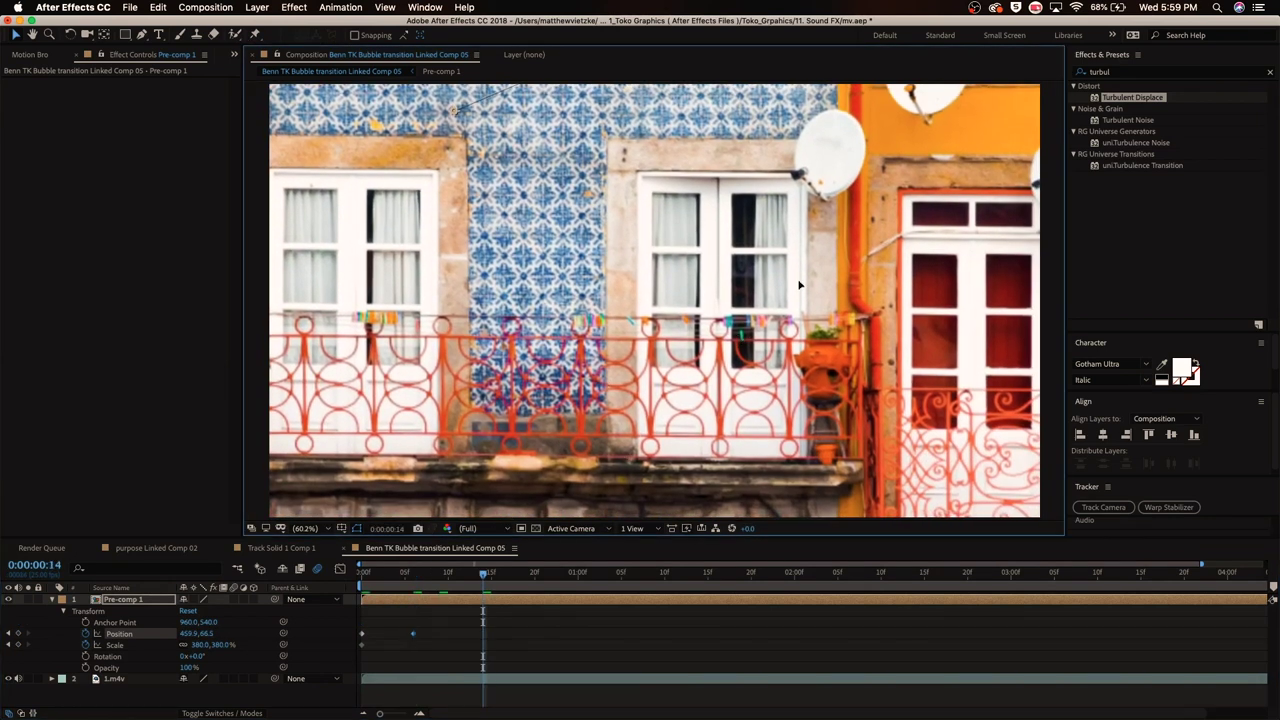
drag(757, 322, 615, 353)
drag(726, 316, 703, 298)
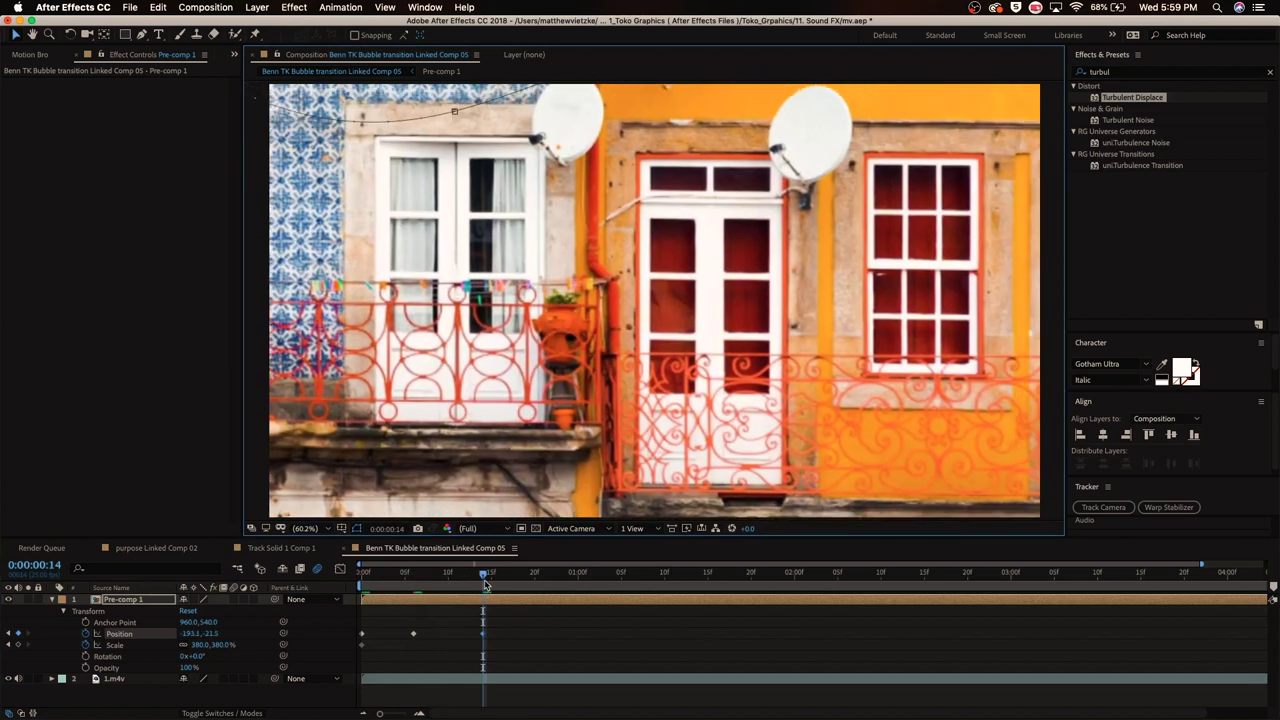
drag(486, 585, 545, 587)
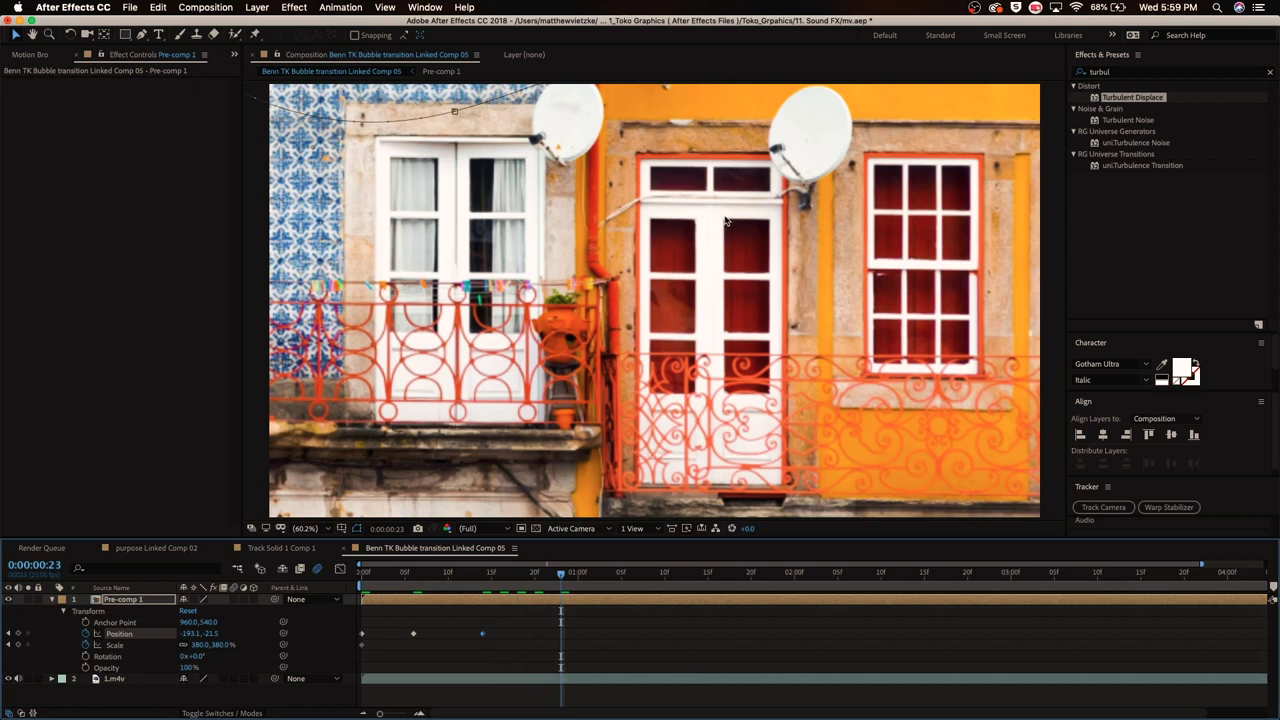
drag(727, 220, 701, 374)
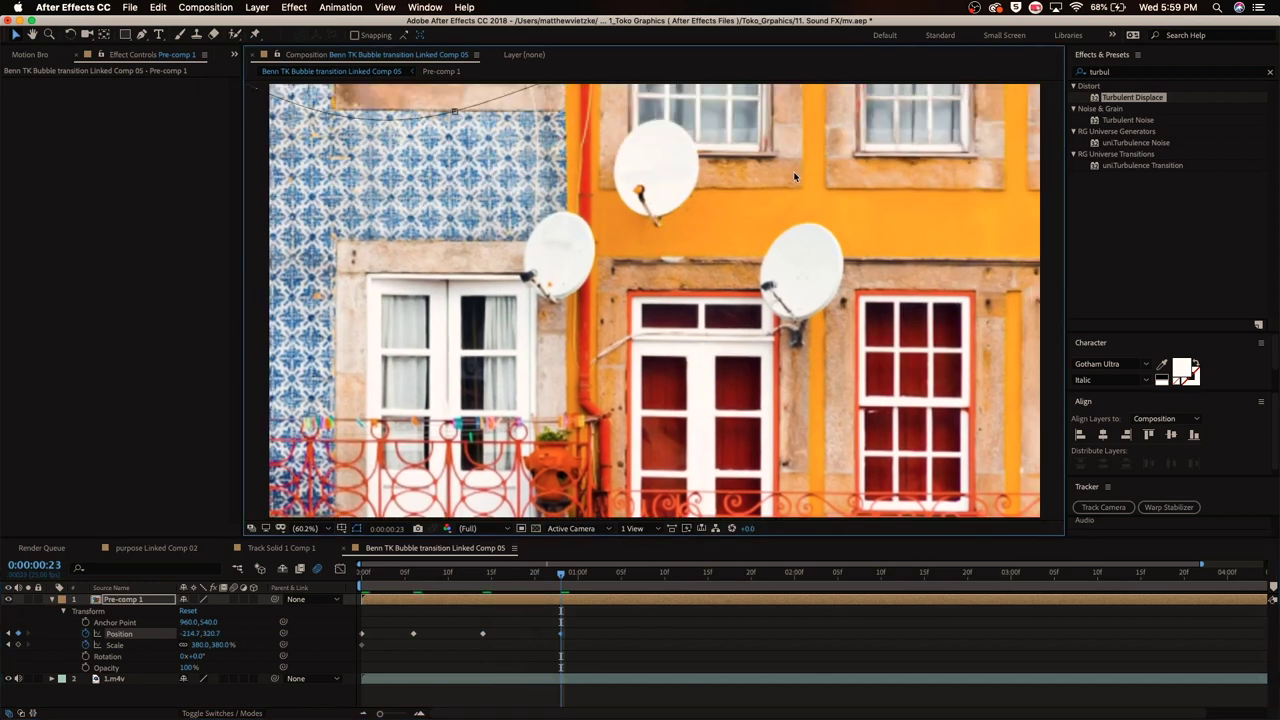
drag(795, 177, 794, 241)
- Preview Pre-comp 1's facade pan from the start, stopping near 0:00:02:00 on the blue-tiled, red-shuttered window
click(575, 593)
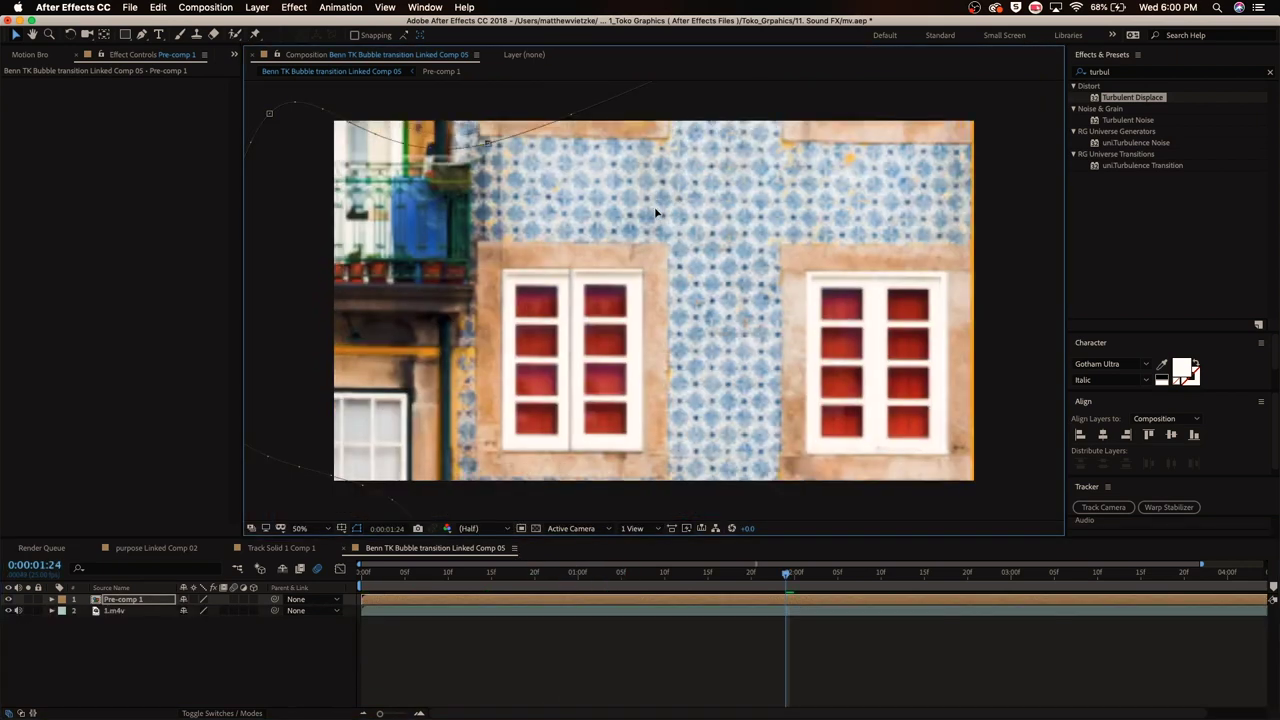
click(288, 609)
key(Home)
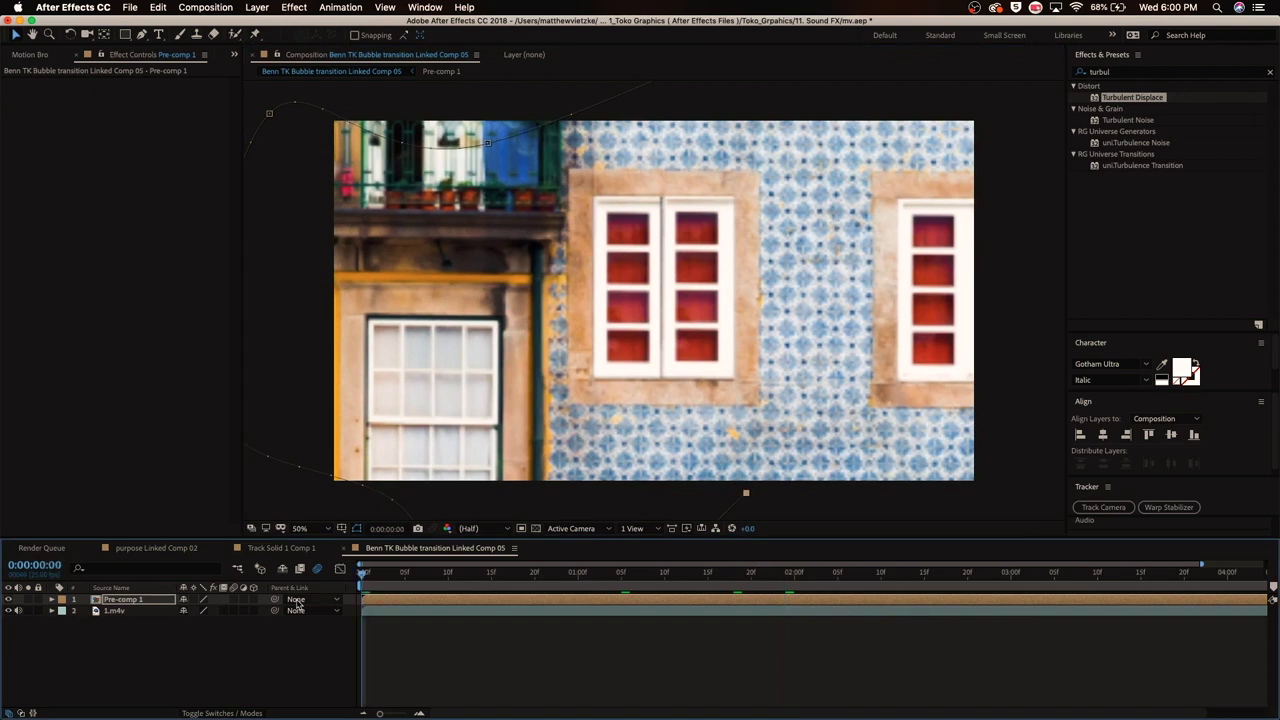
key(space)
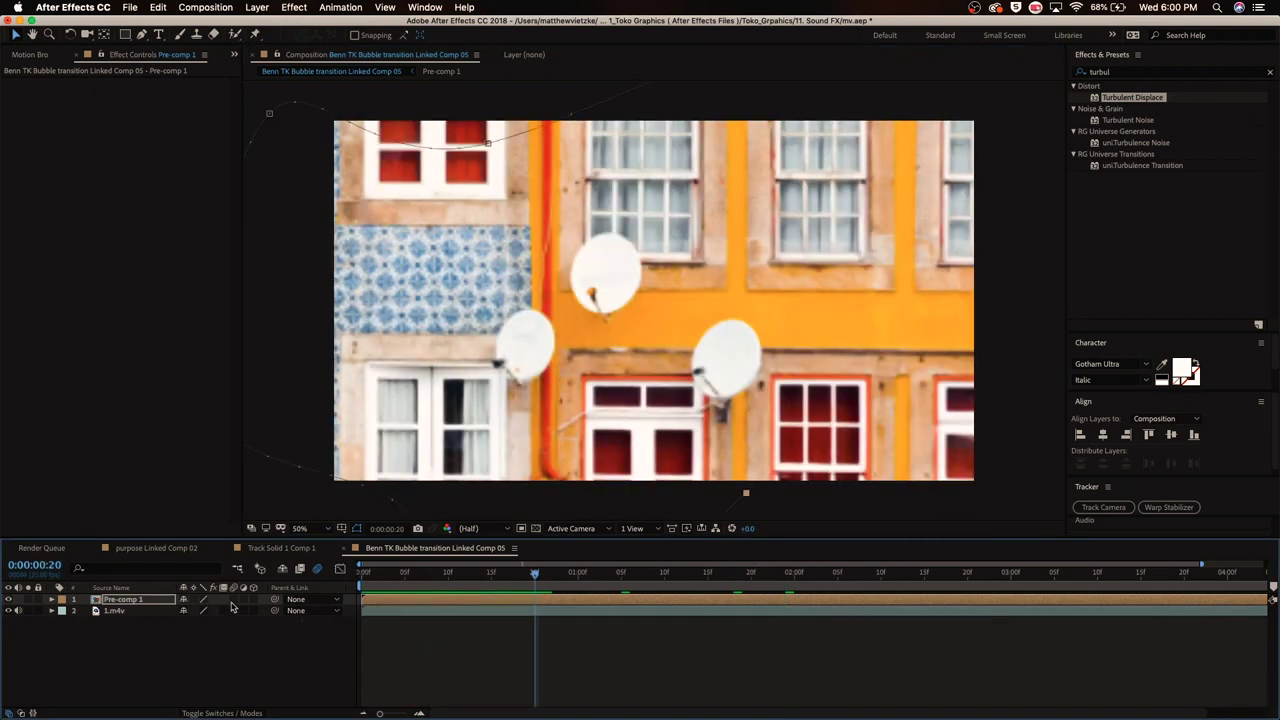
key(space)
key(space)
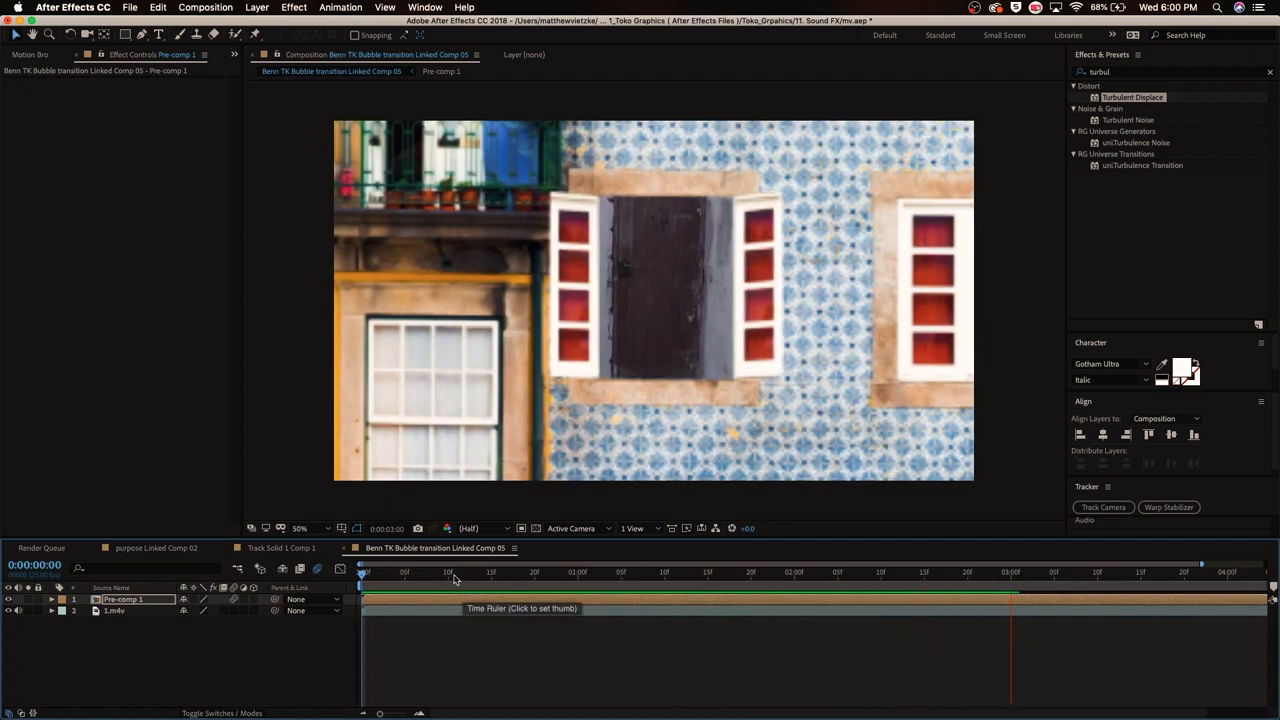
key(space)
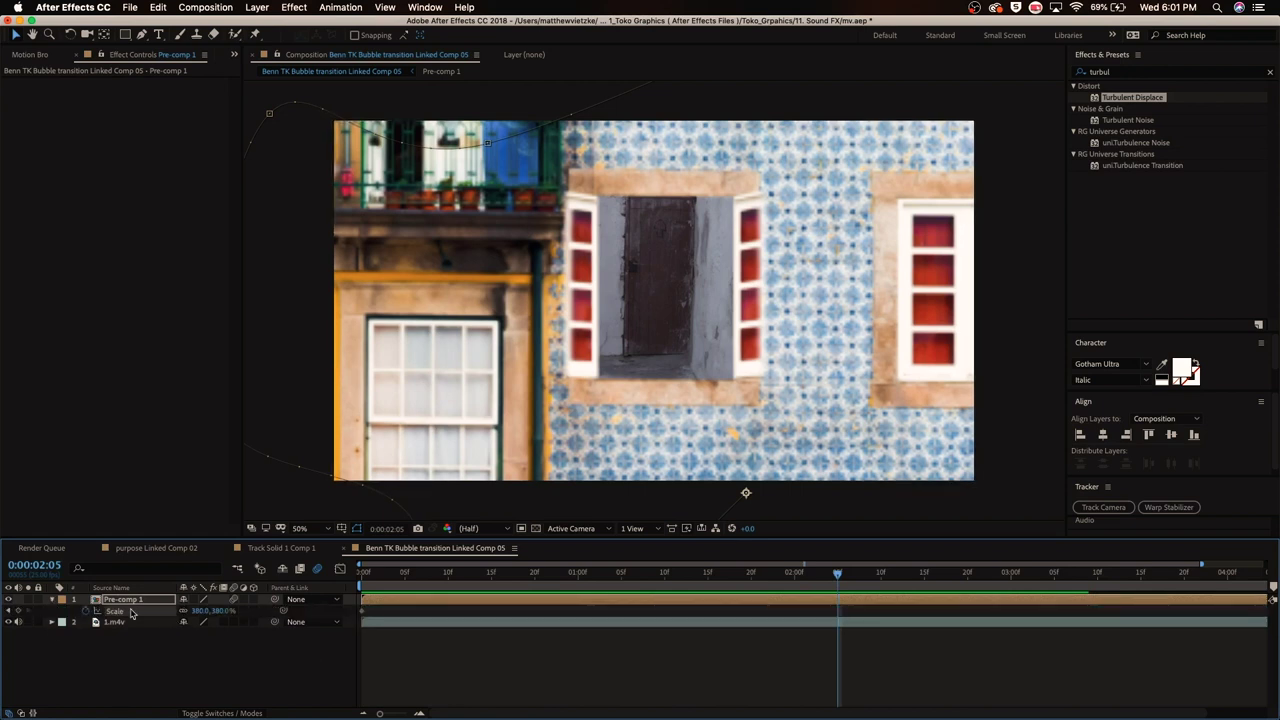
- Keyframe Pre-comp 1's Scale at 380% on 0:00:02:04, rising to 1974% at 0:00:02:09
key(Page_Up)
click(15, 611)
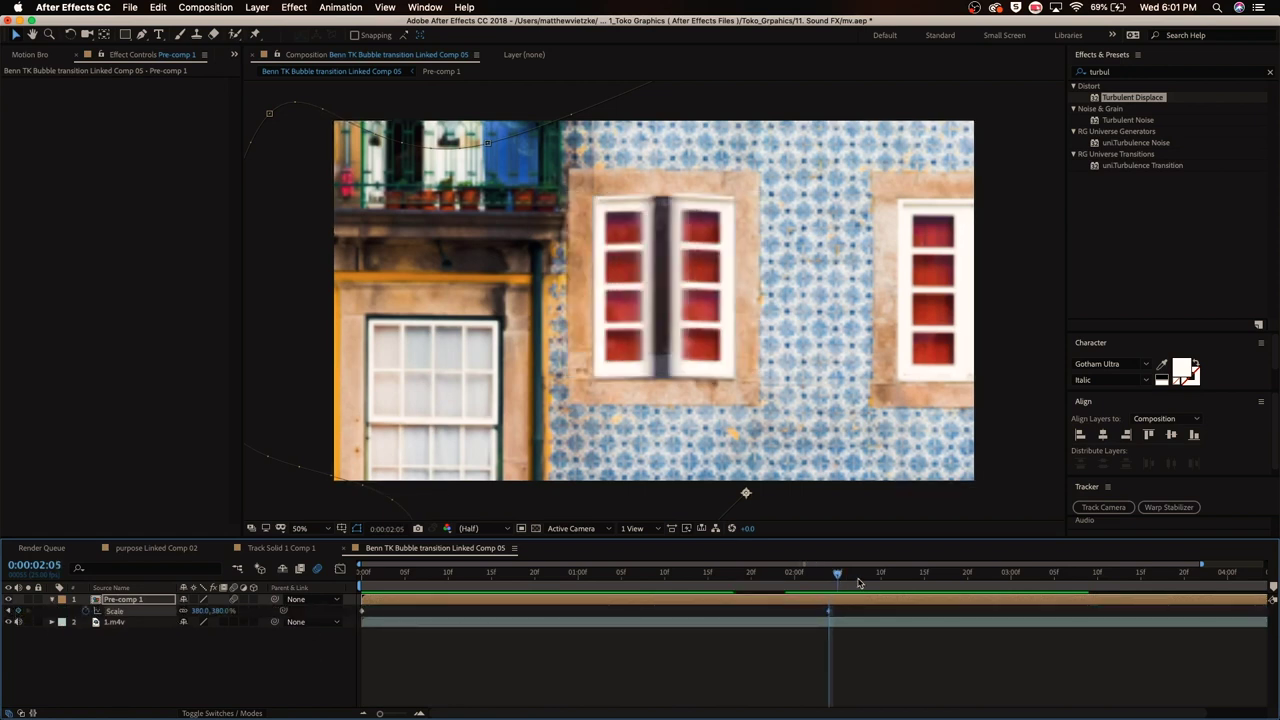
drag(861, 582, 876, 584)
drag(212, 610, 408, 295)
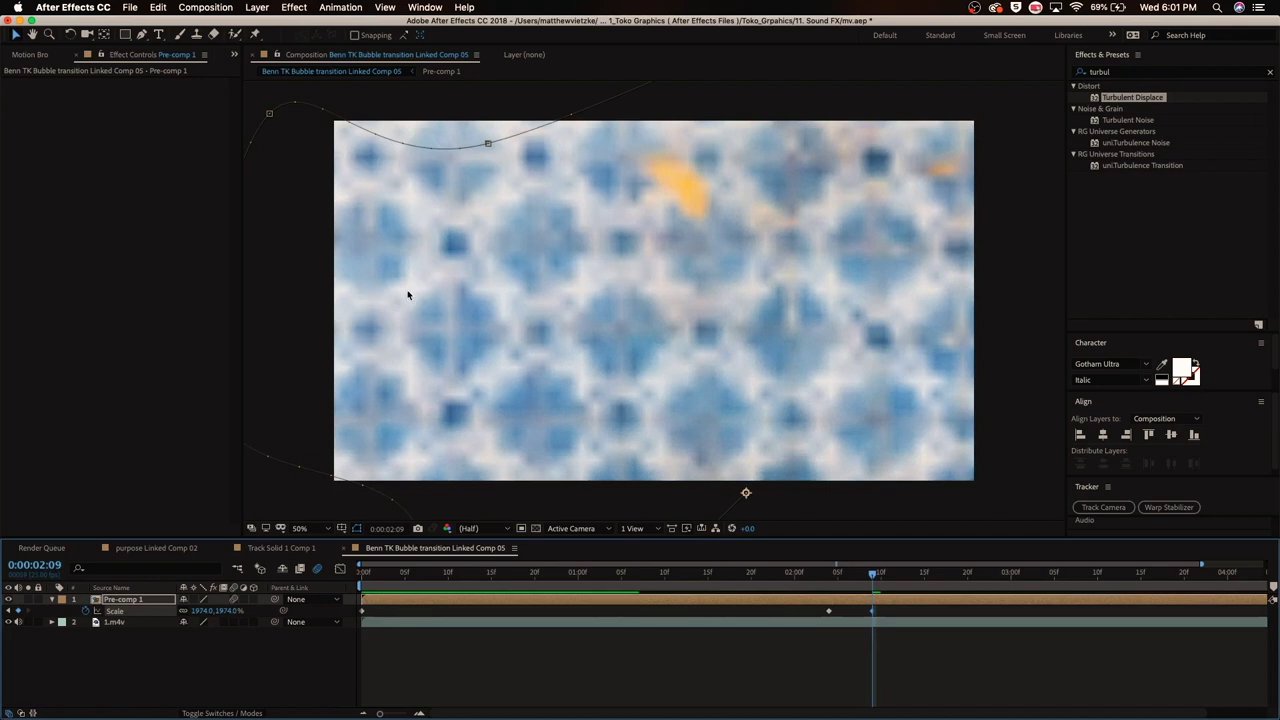
click(651, 443)
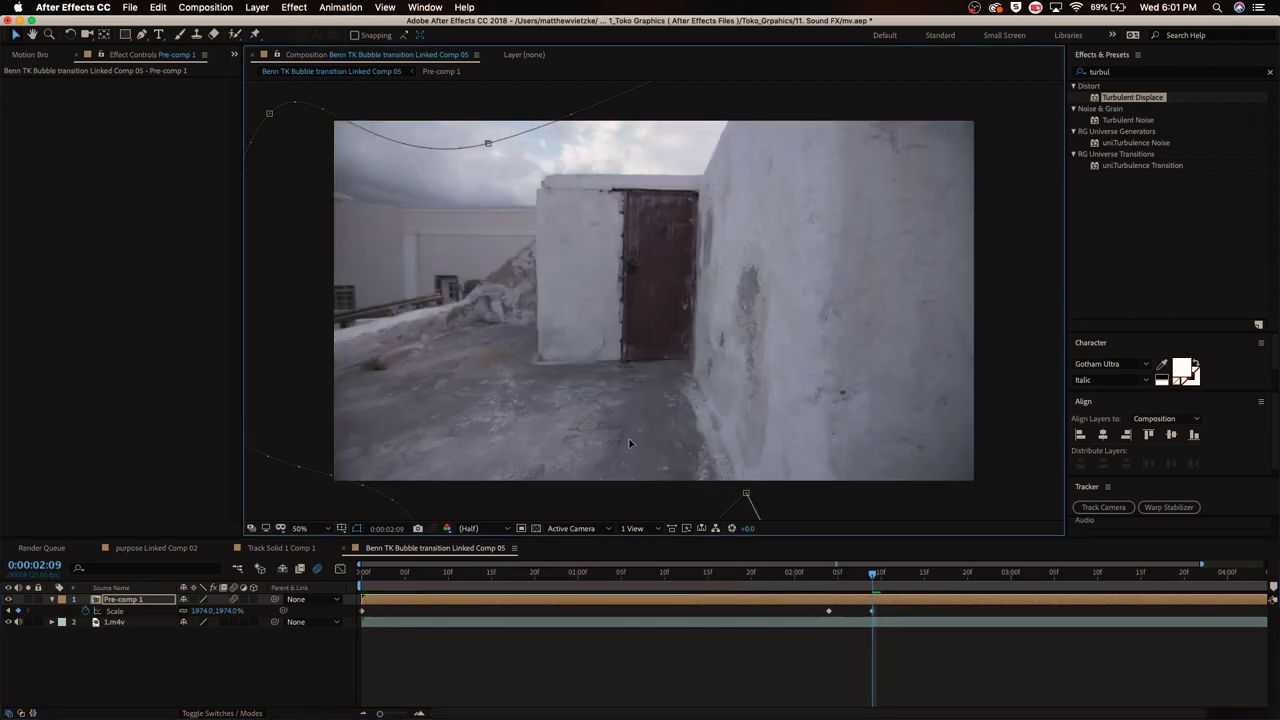
- Preview the zoom through the window, stopping on the 1.m4v video clip
drag(817, 576, 362, 576)
key(space)
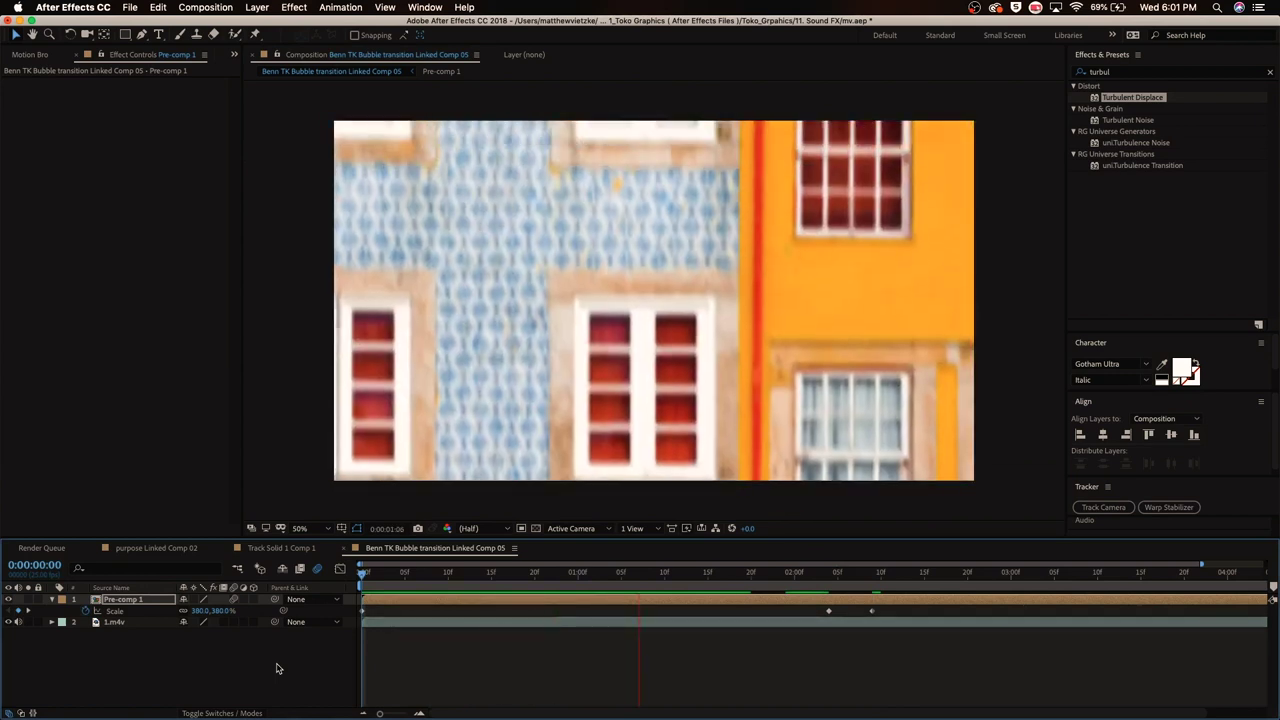
click(403, 574)
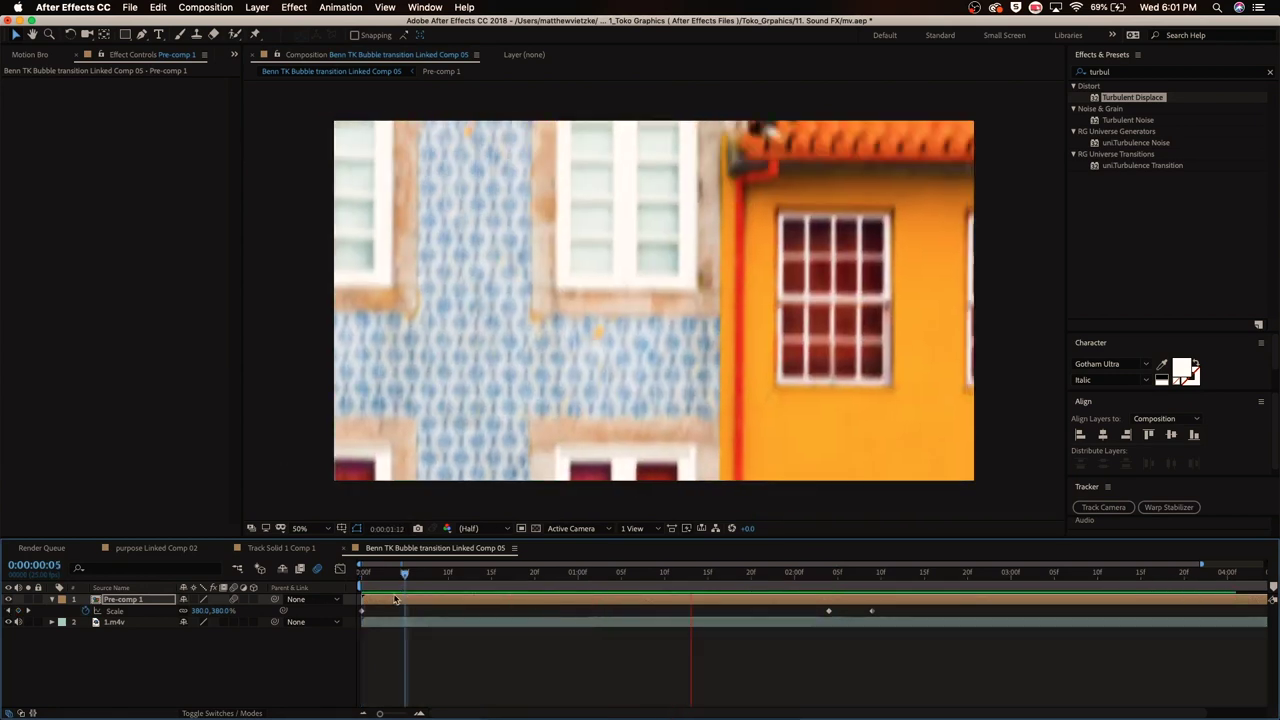
key(space)
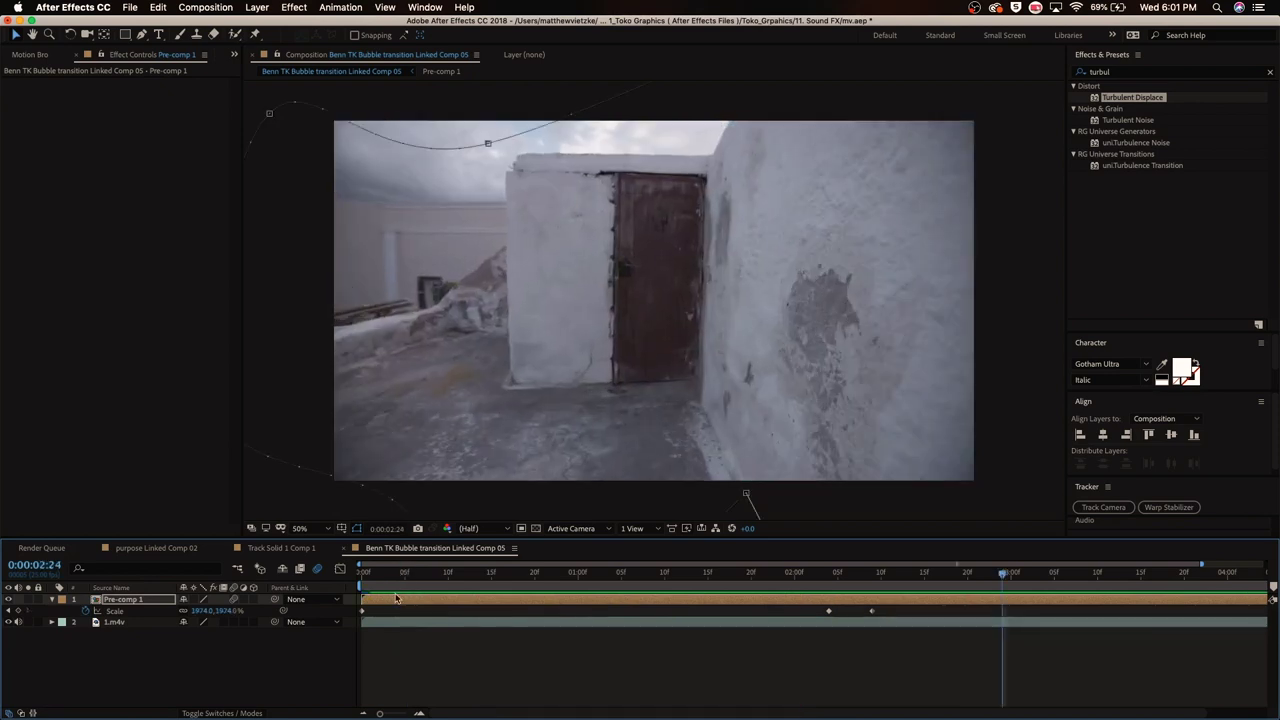